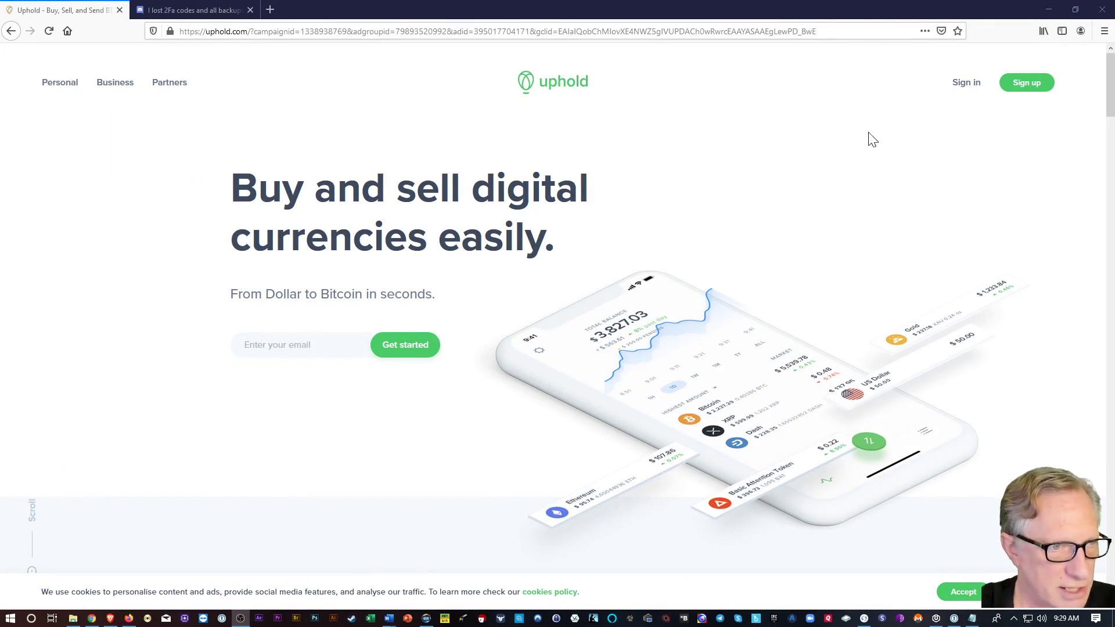
# Step: Sign in to Uphold as far as 2-step verification, then open the authenticator-trouble help article
pyautogui.click(966, 84)
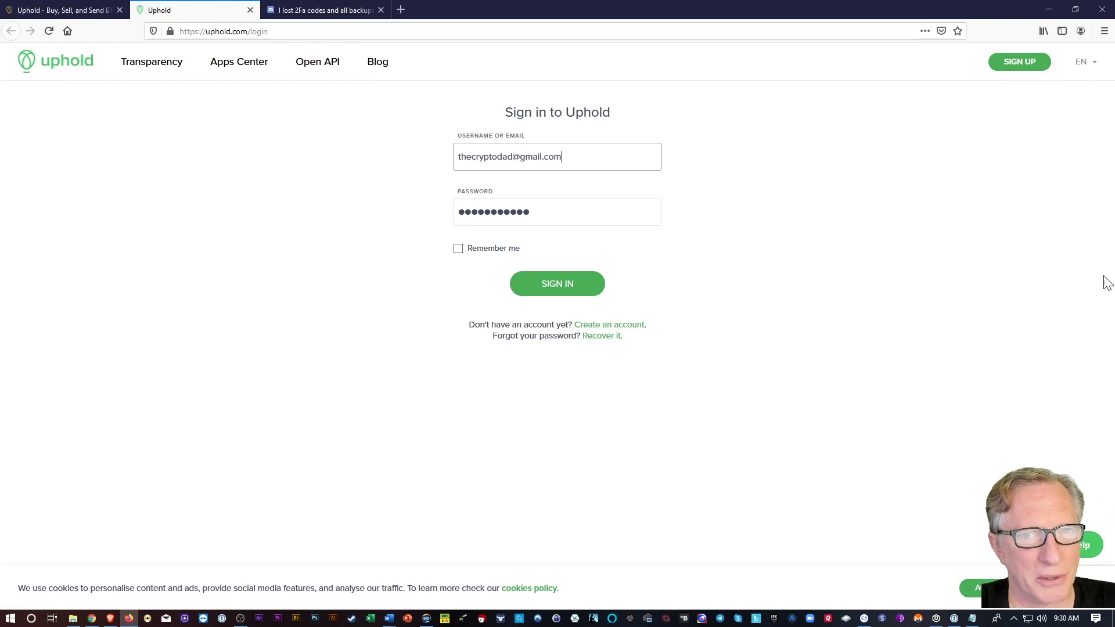
pyautogui.click(559, 286)
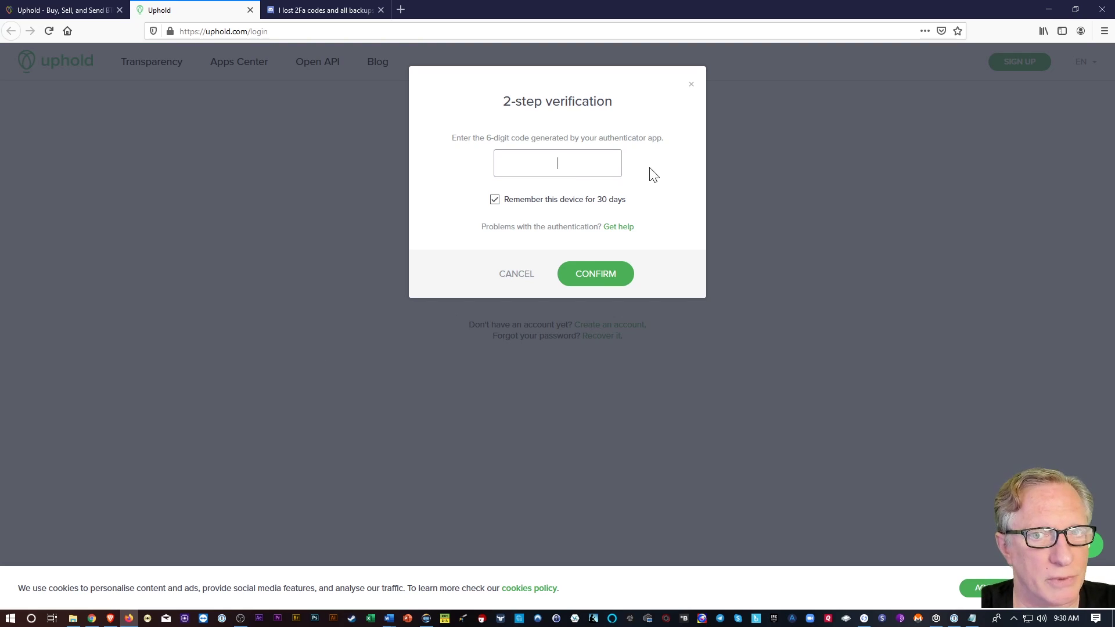
pyautogui.click(620, 227)
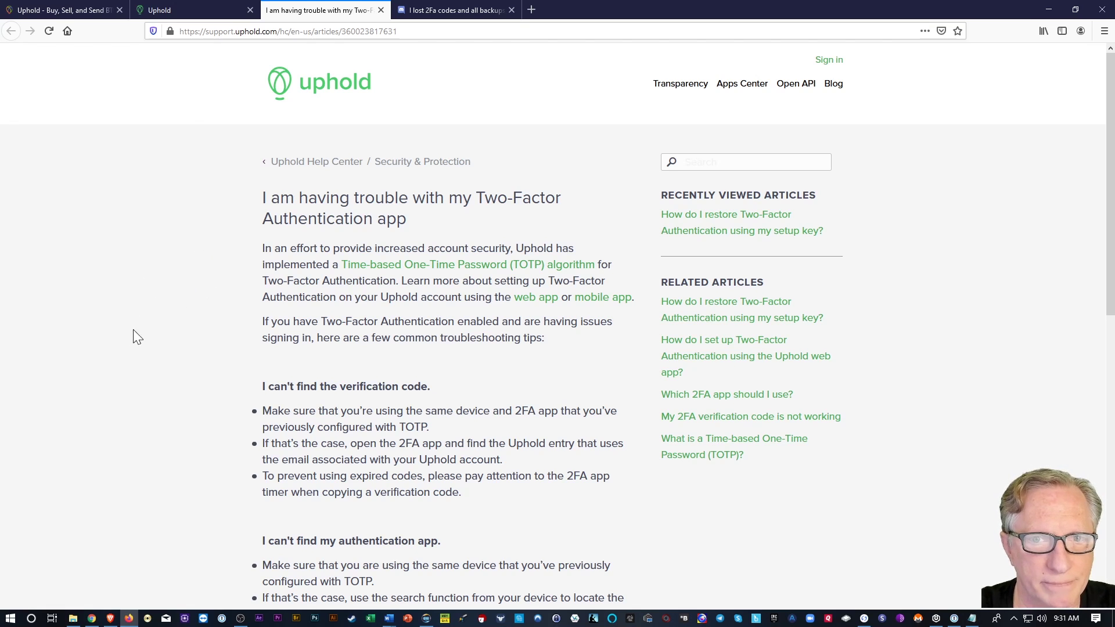
# Step: Open the help article 'How do I restore Two-Factor Authentication using my setup key?'
pyautogui.scroll(-3, 154, 295)
pyautogui.scroll(-2, 155, 296)
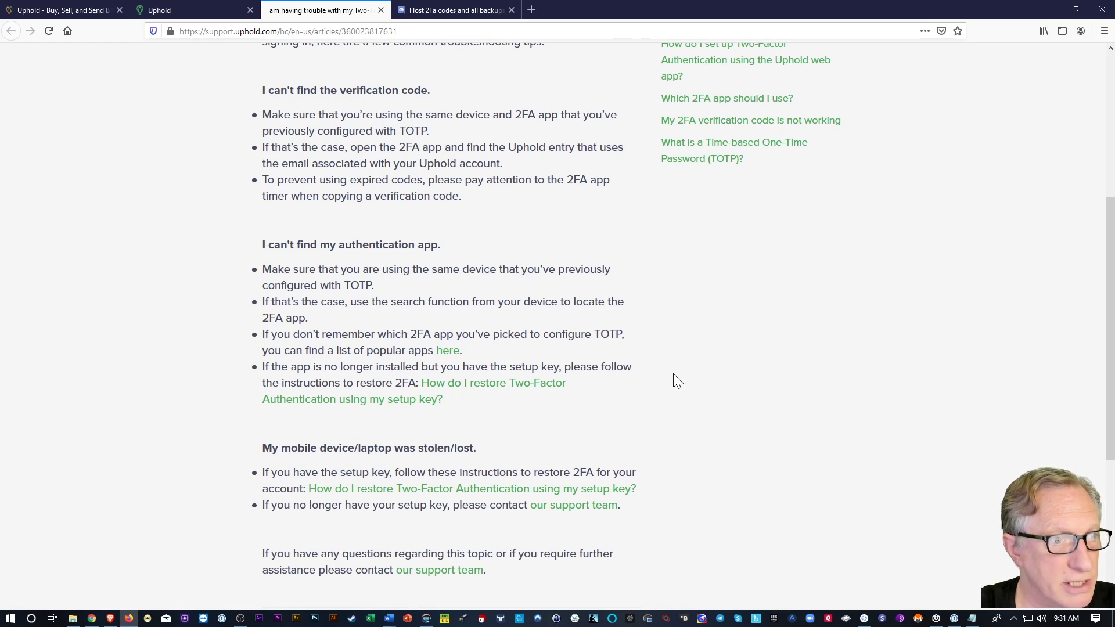
pyautogui.click(499, 384)
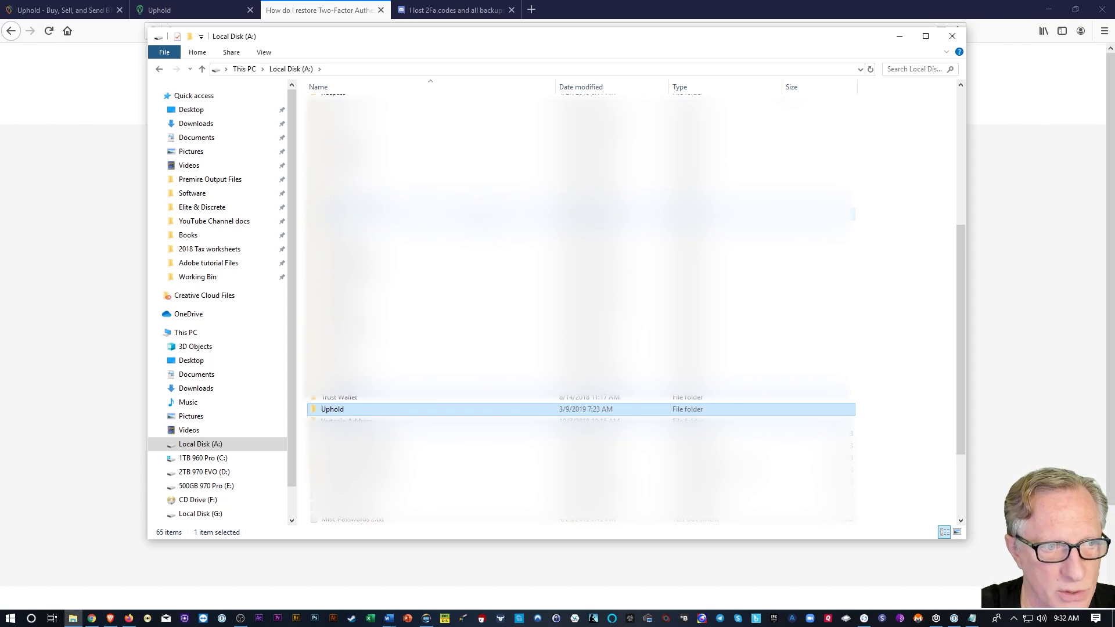
# Step: Open 2fa.txt from the Uphold folder, then return to the Uphold sign-in tab
pyautogui.doubleClick(395, 414)
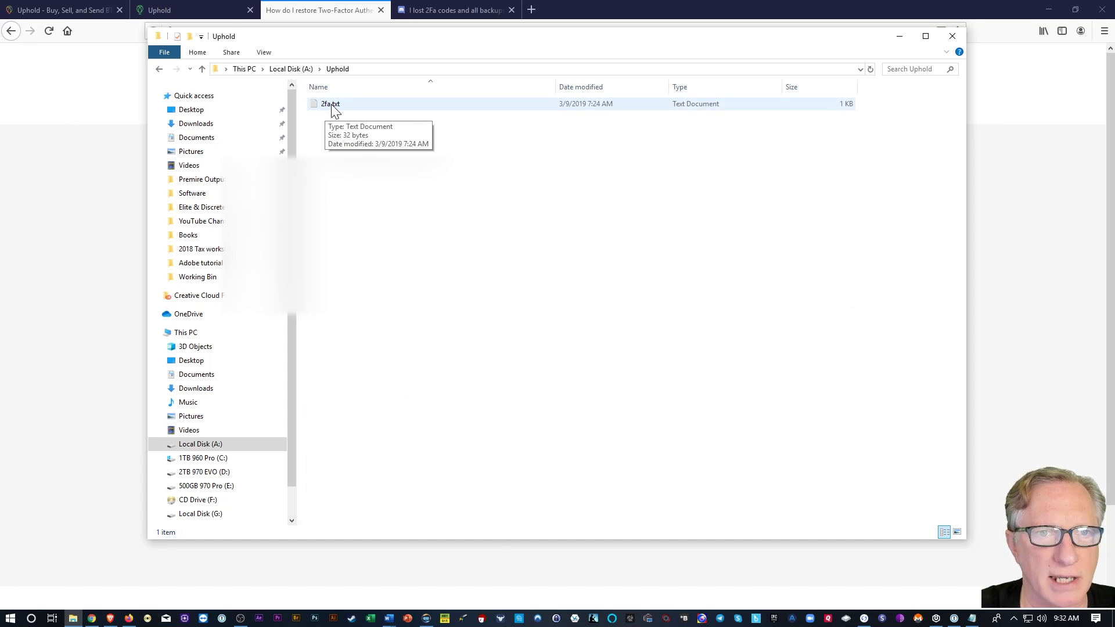
pyautogui.doubleClick(331, 105)
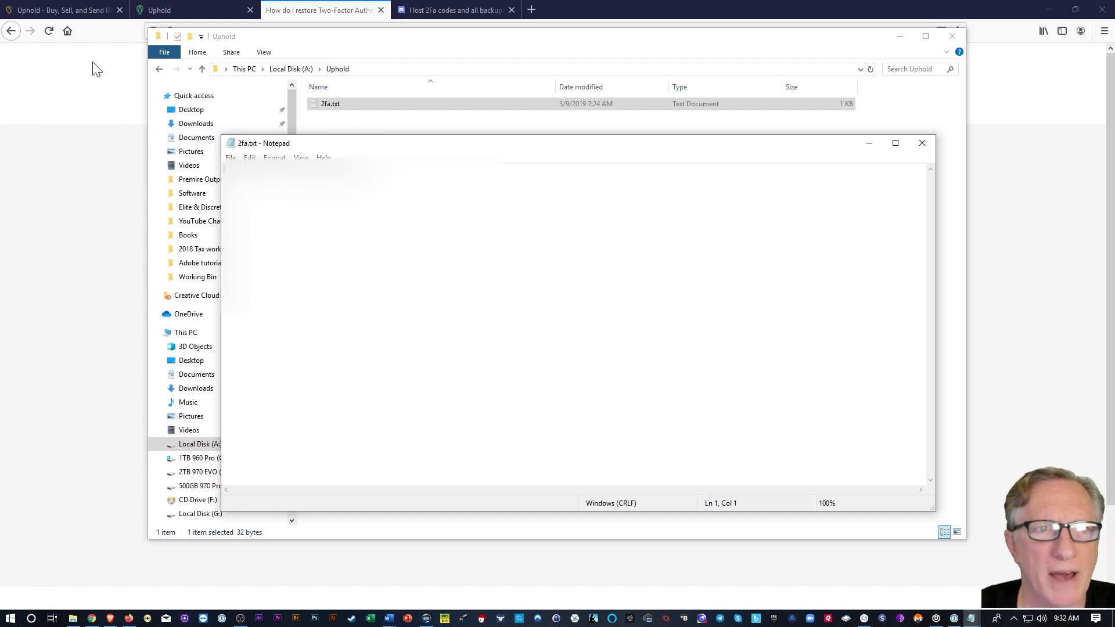
pyautogui.click(68, 8)
# Step: Show the Uphold verification code prompt and bring the mirrored iPhone screen forward
pyautogui.hotkey('ctrl', 'Tab')
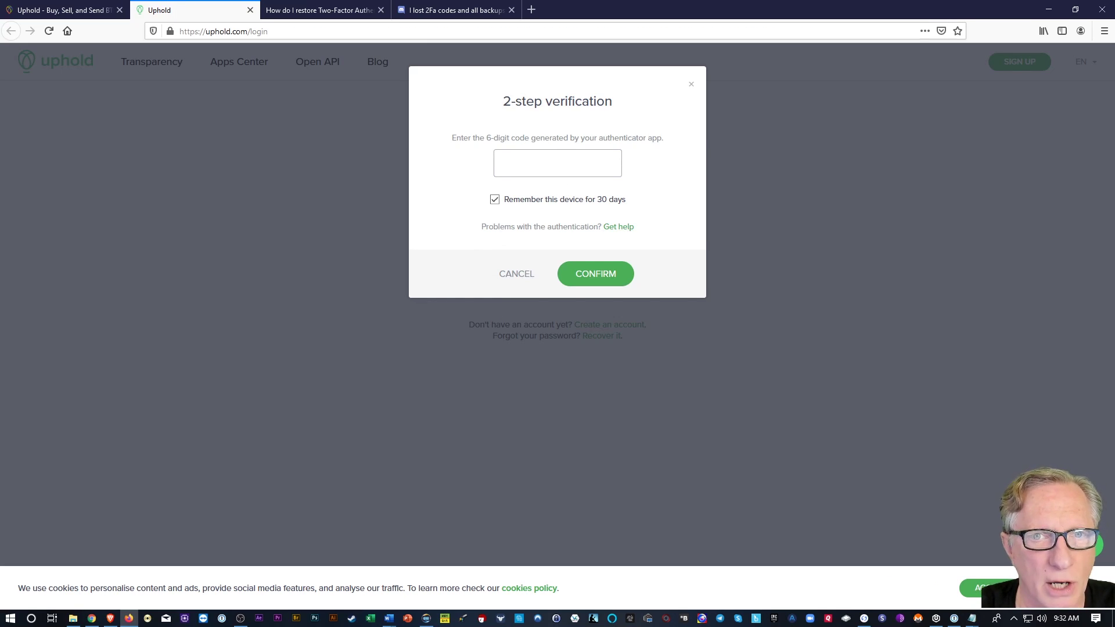
pyautogui.hotkey('alt', 'Tab')
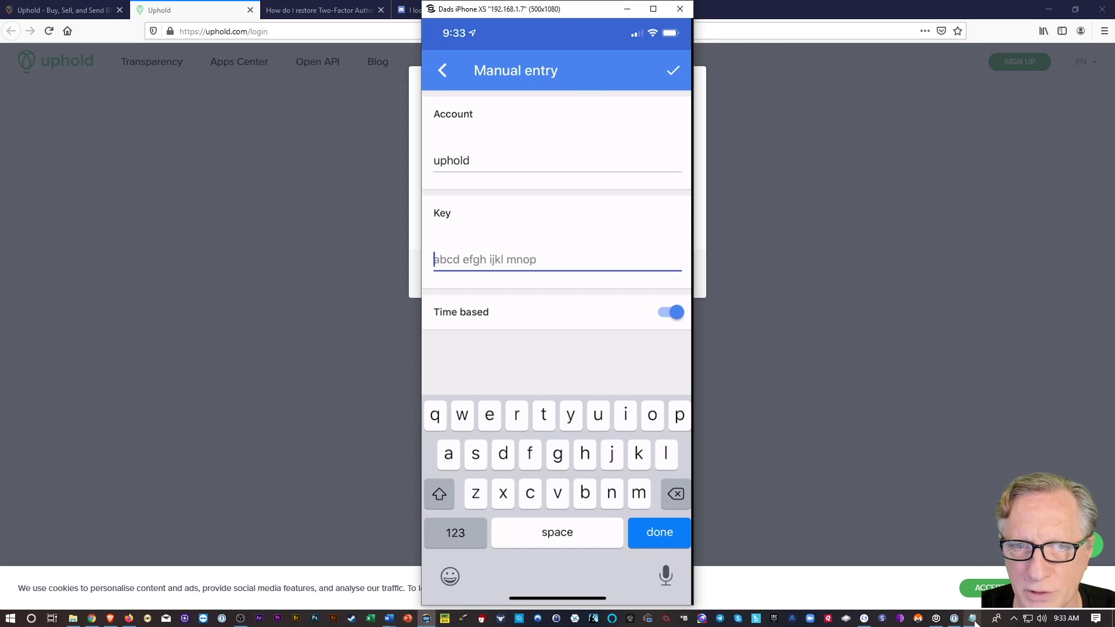
# Step: Take the setup key from 2fa.txt and enter it for the uphold Authenticator account
pyautogui.hotkey('alt', 'Tab')
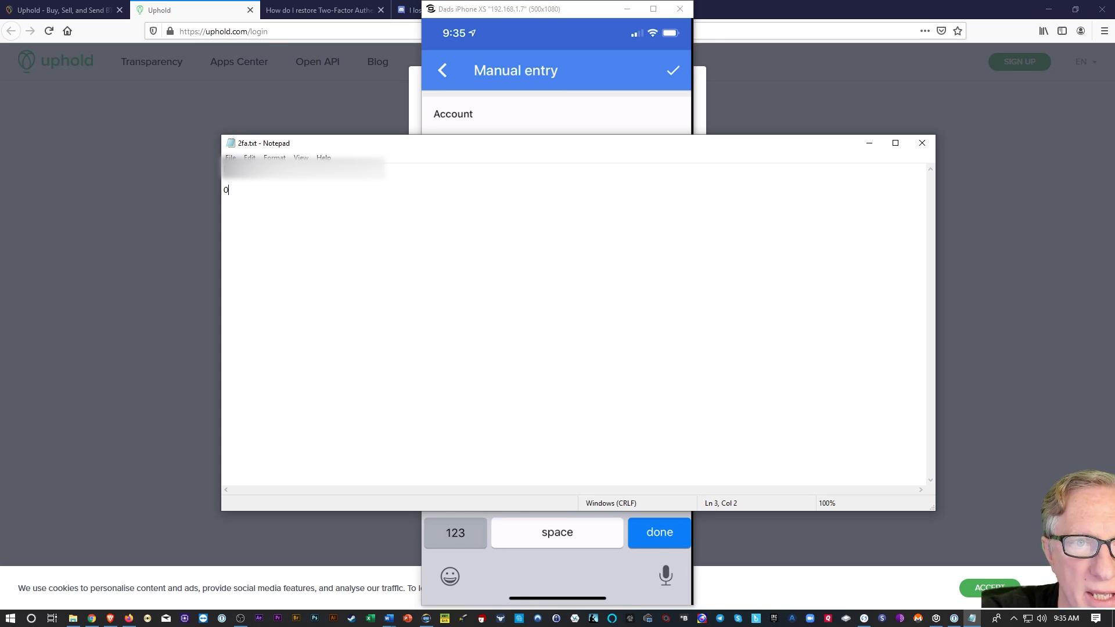
pyautogui.write('0')
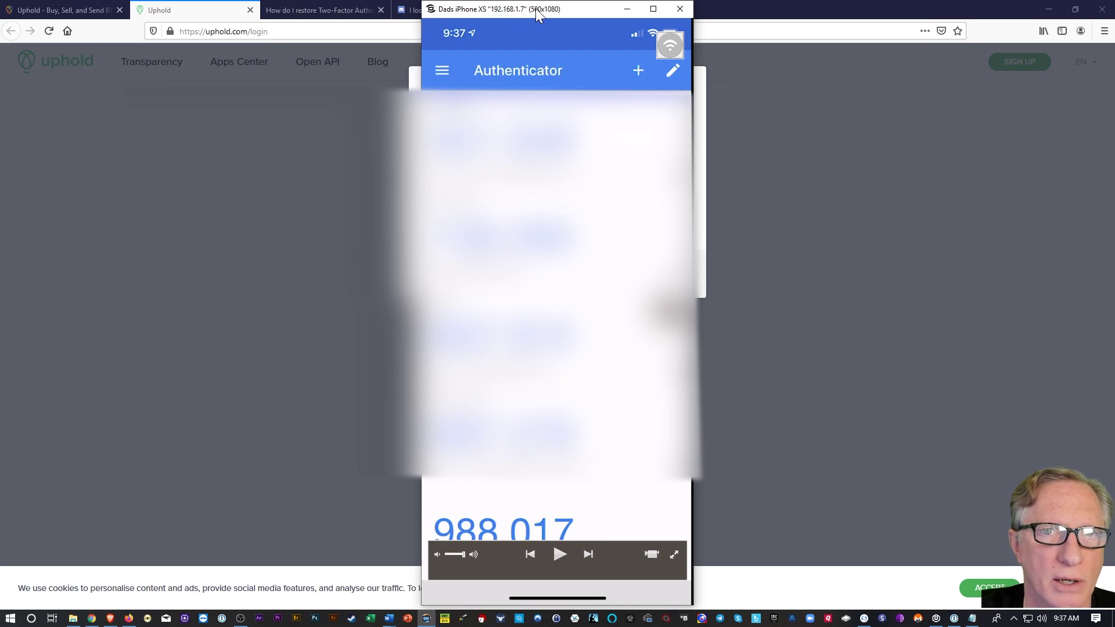
pyautogui.moveTo(536, 8); pyautogui.dragTo(244, 9)
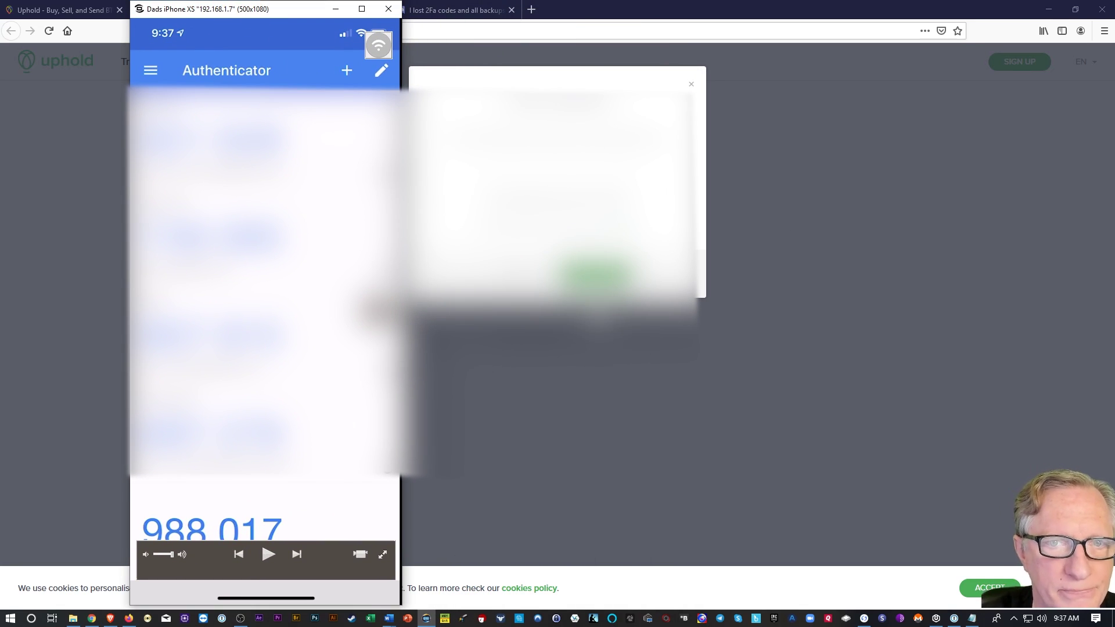
pyautogui.hotkey('alt', 'Tab')
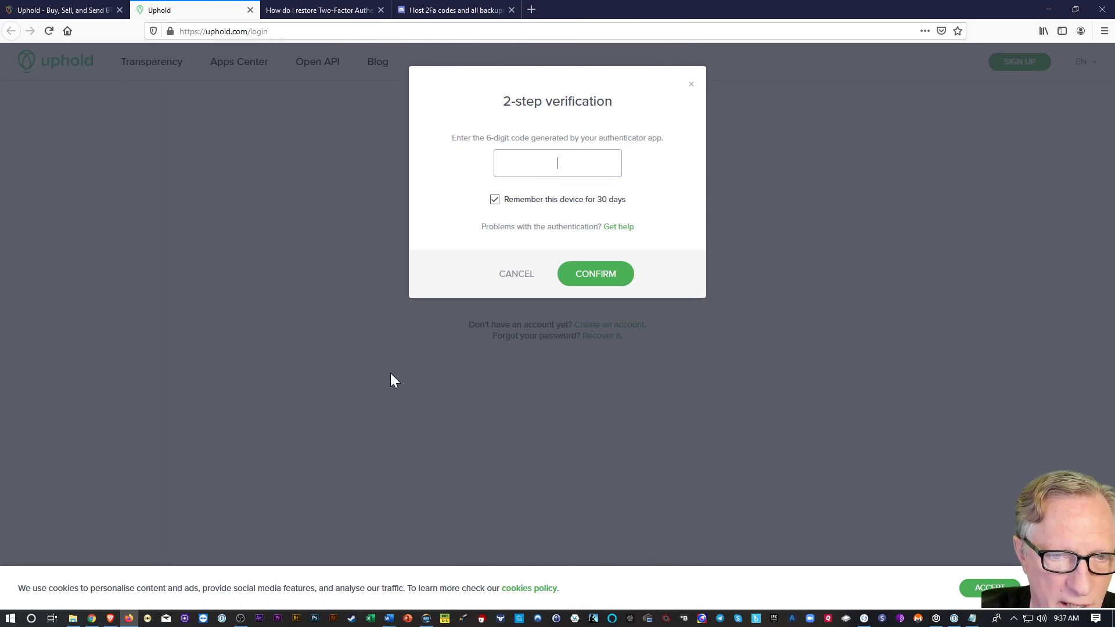
pyautogui.hotkey('alt', 'Tab')
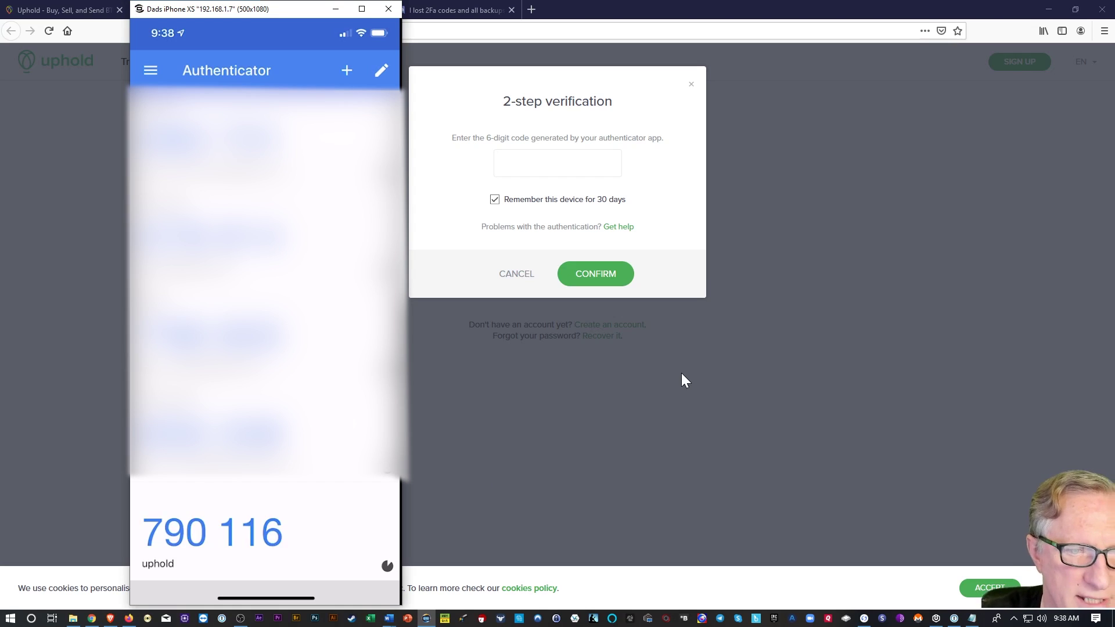
pyautogui.hotkey('alt', 'Tab')
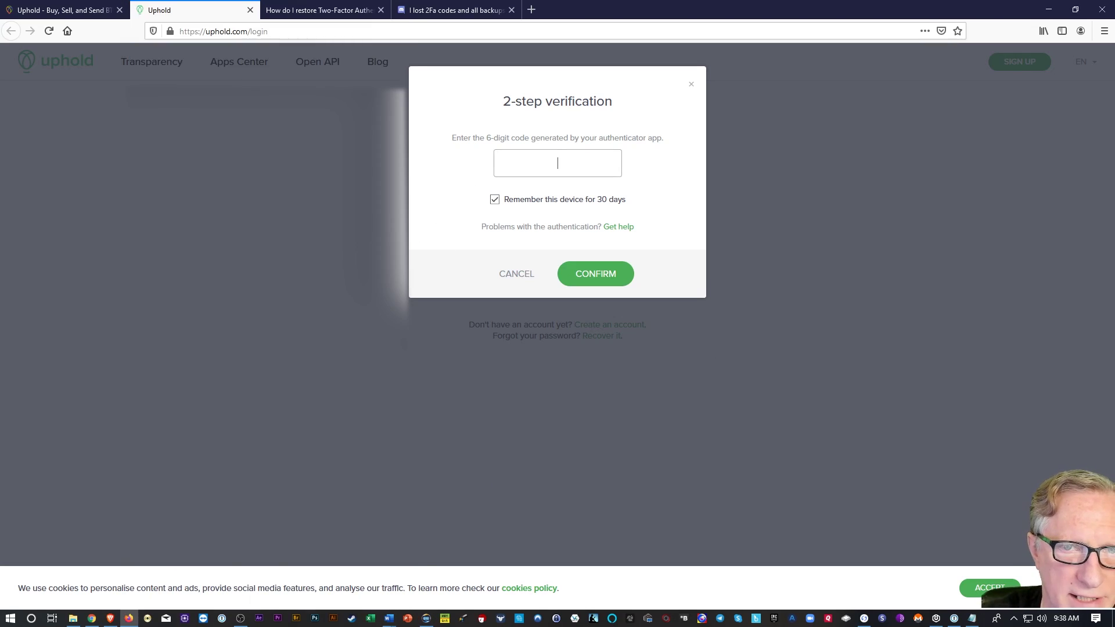
pyautogui.press('Return')
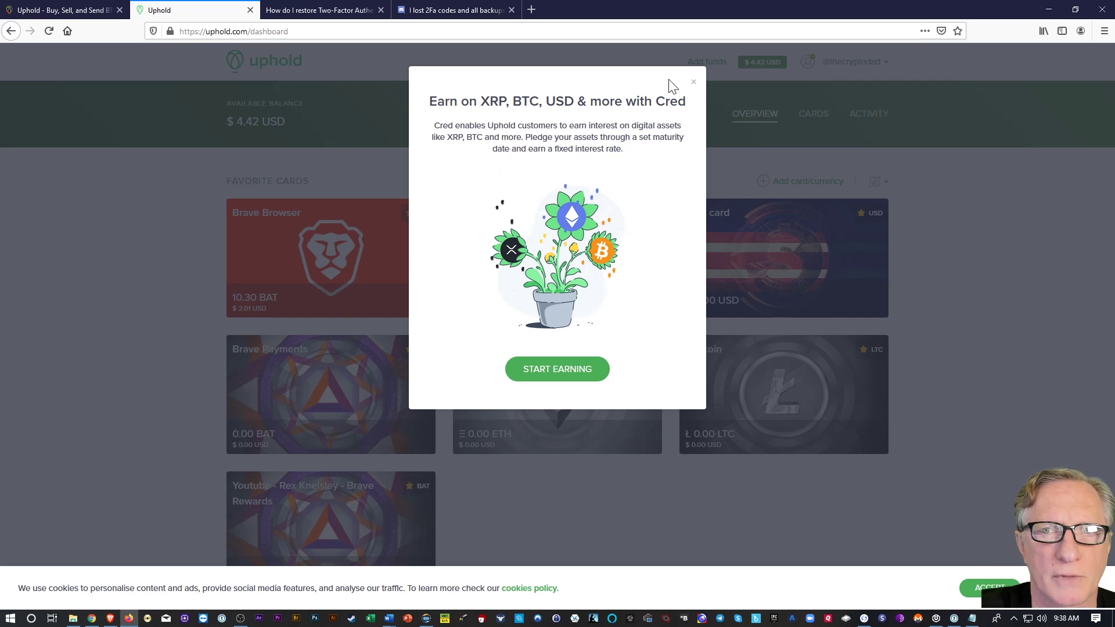
pyautogui.click(694, 82)
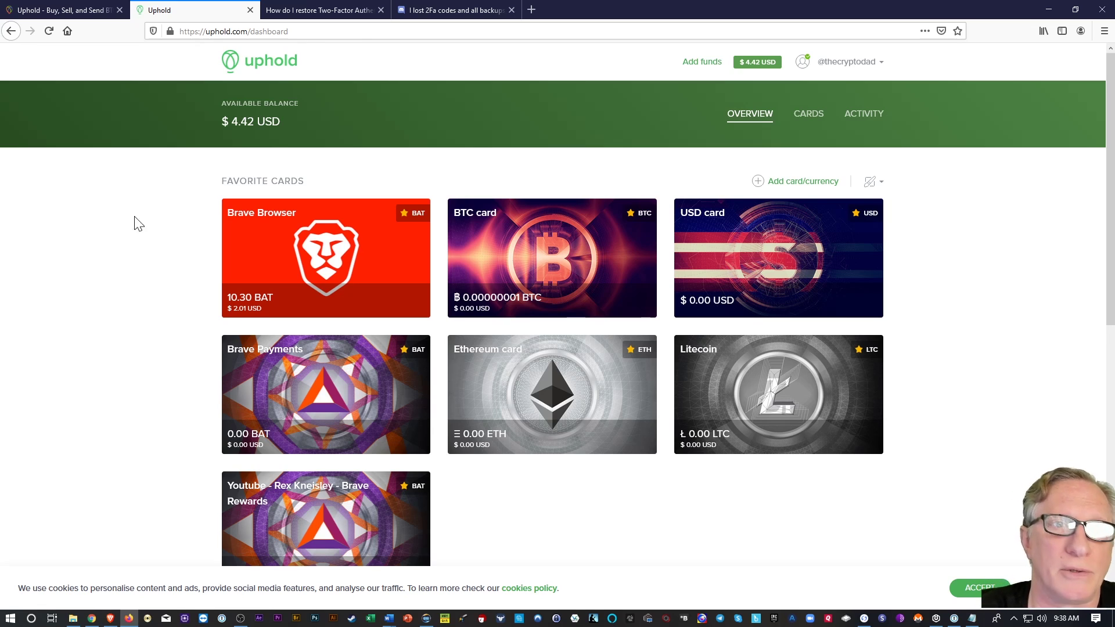
# Step: From the restore-2FA article, follow the support team link to the Submit a request form
pyautogui.click(58, 10)
pyautogui.click(319, 10)
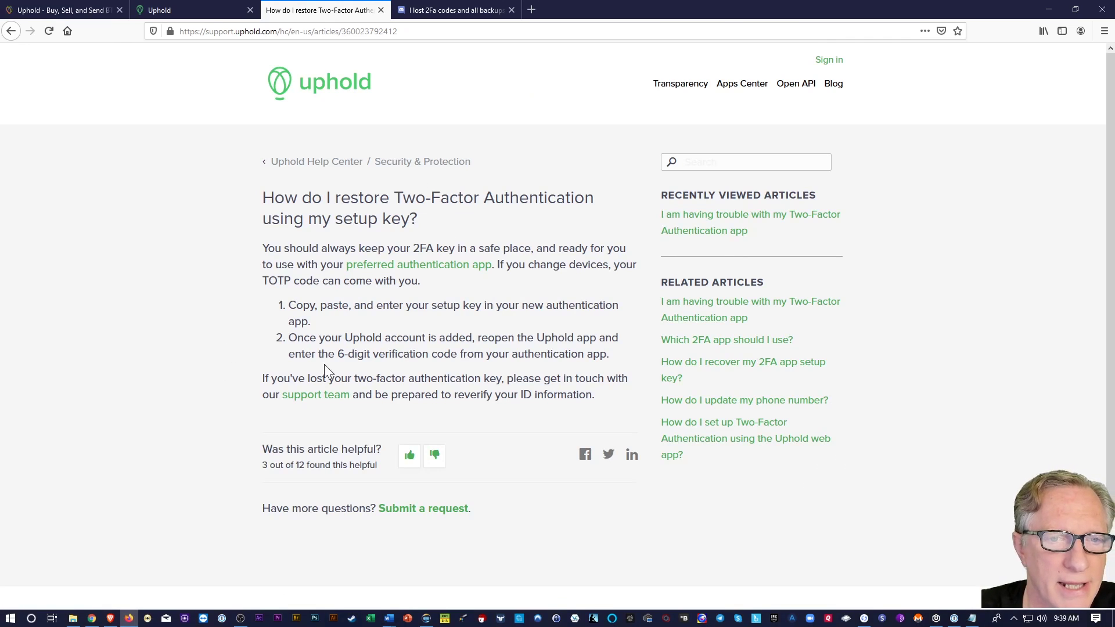
pyautogui.click(322, 401)
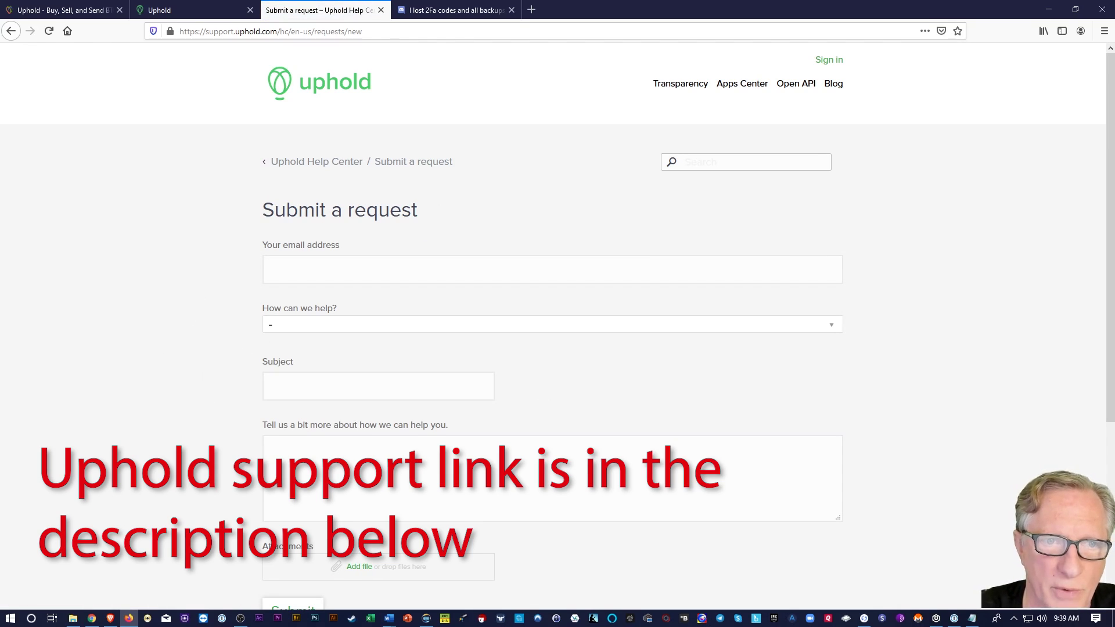
pyautogui.scroll(-3, 185, 399)
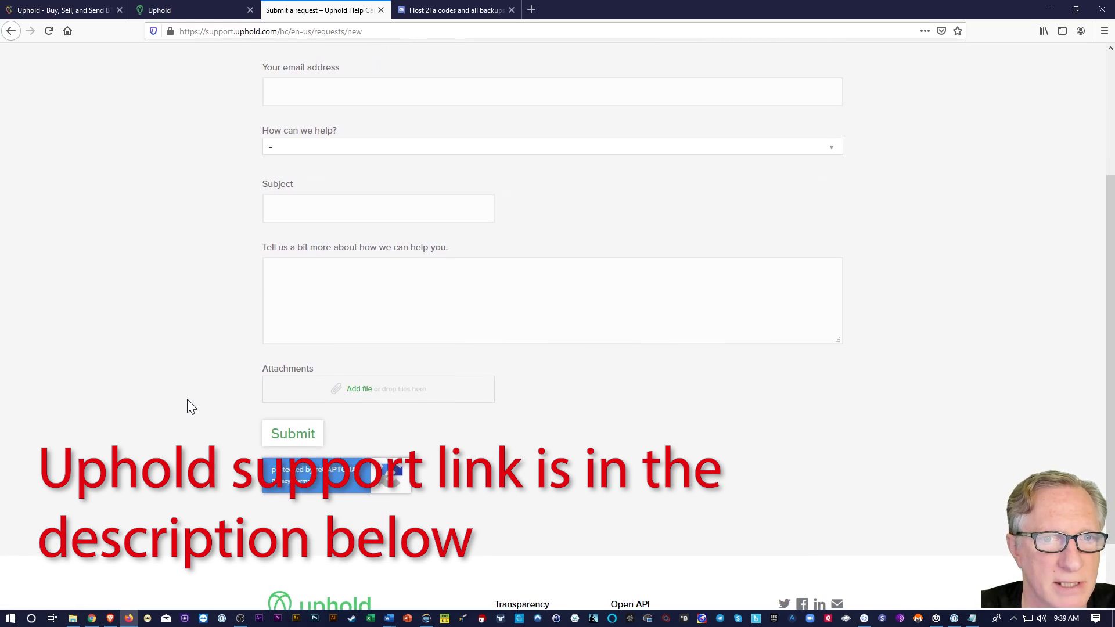
pyautogui.scroll(1, 186, 399)
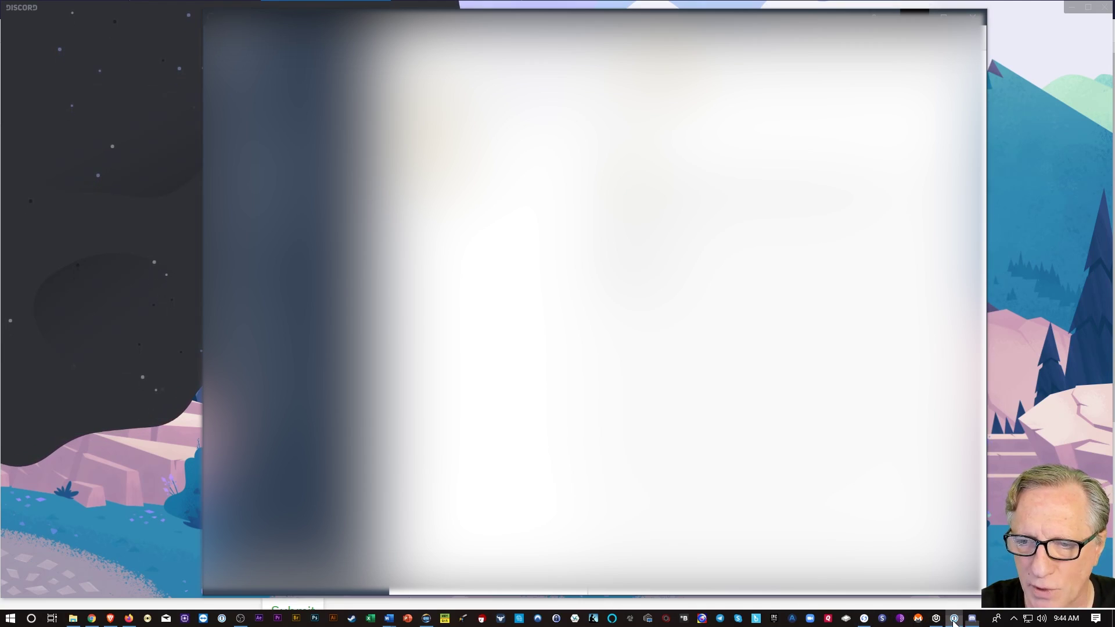
# Step: Log in to Discord with the saved email and password and pass the reCAPTCHA
pyautogui.click(955, 618)
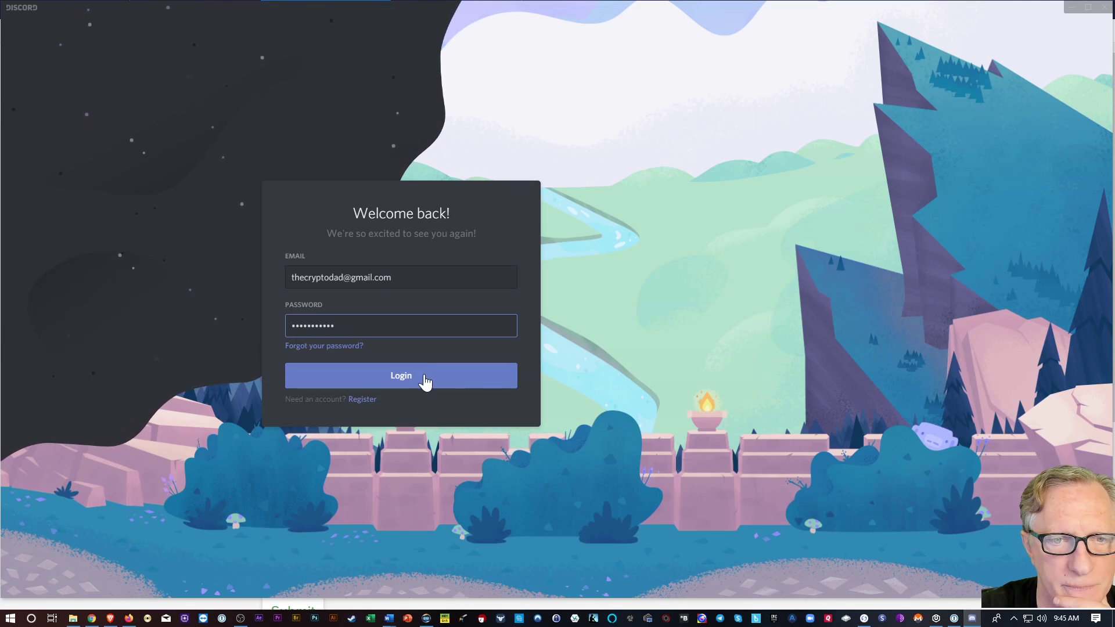
pyautogui.click(417, 378)
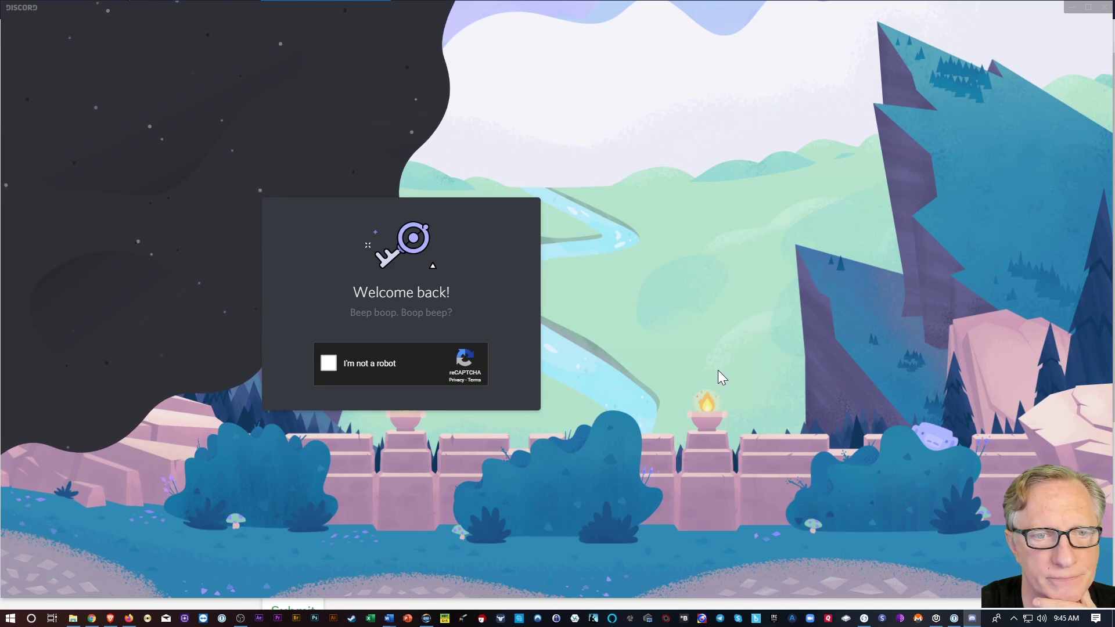
pyautogui.click(335, 366)
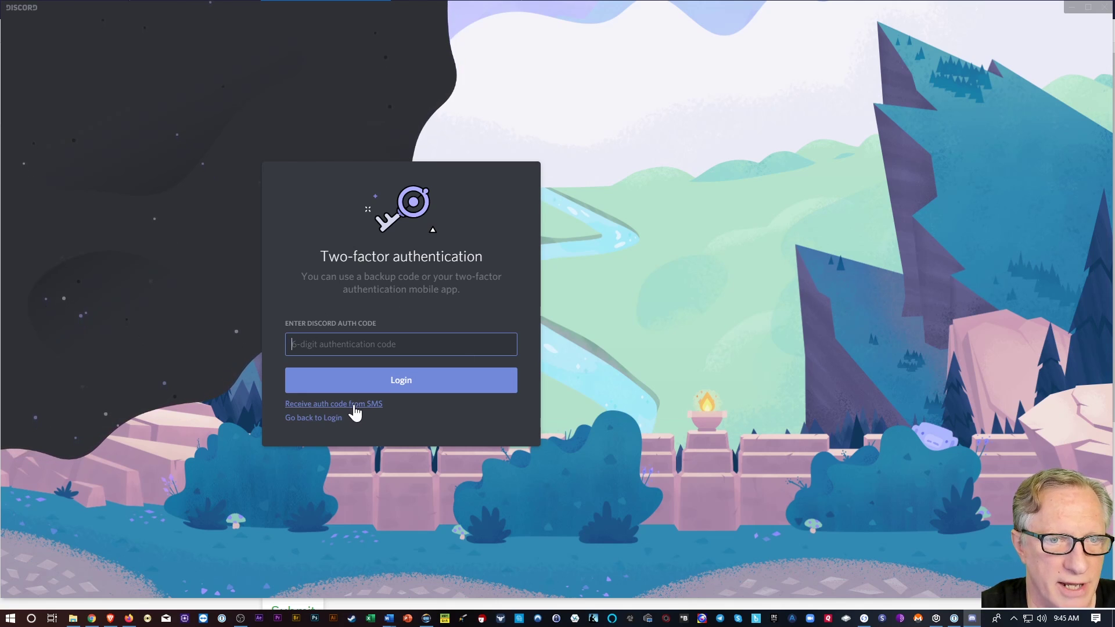
# Step: Complete Discord's two-factor check with the auth code received by SMS
pyautogui.click(348, 405)
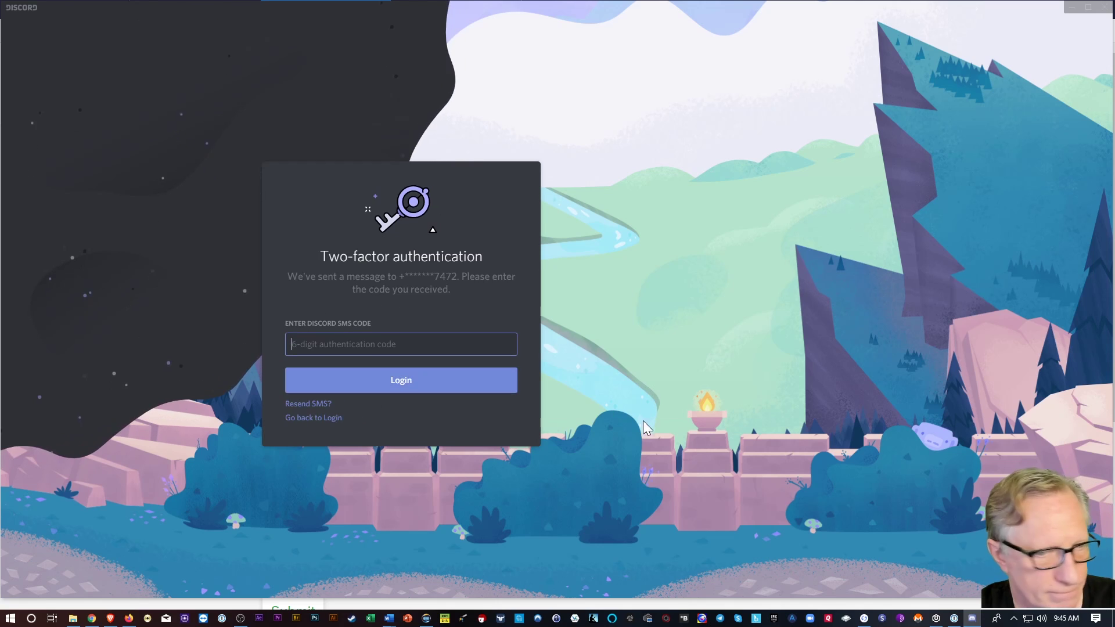
pyautogui.click(427, 618)
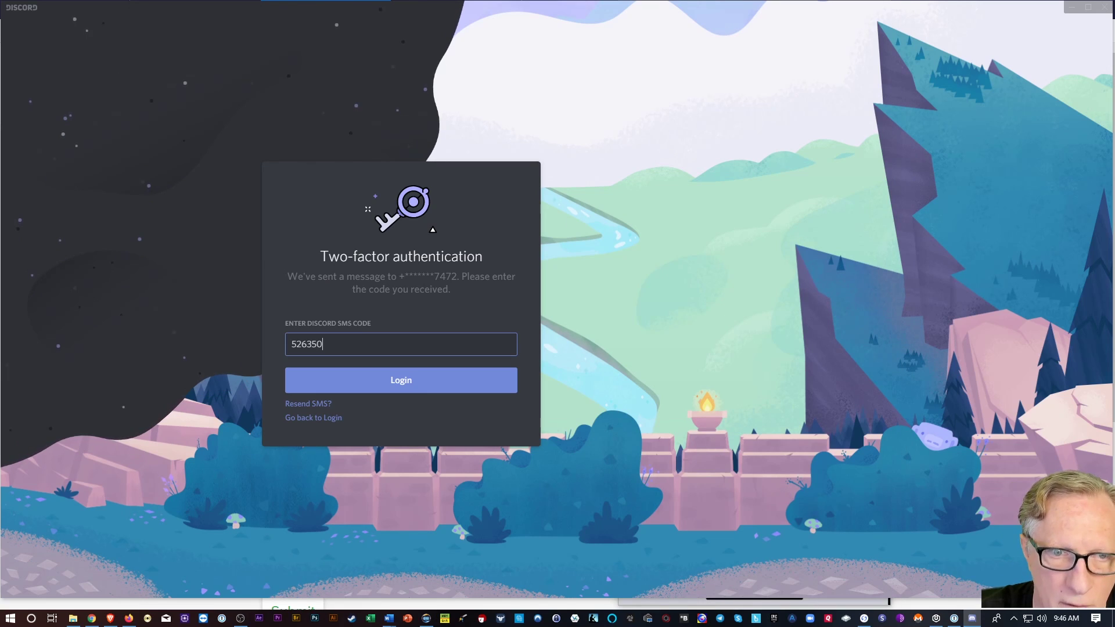
pyautogui.click(390, 386)
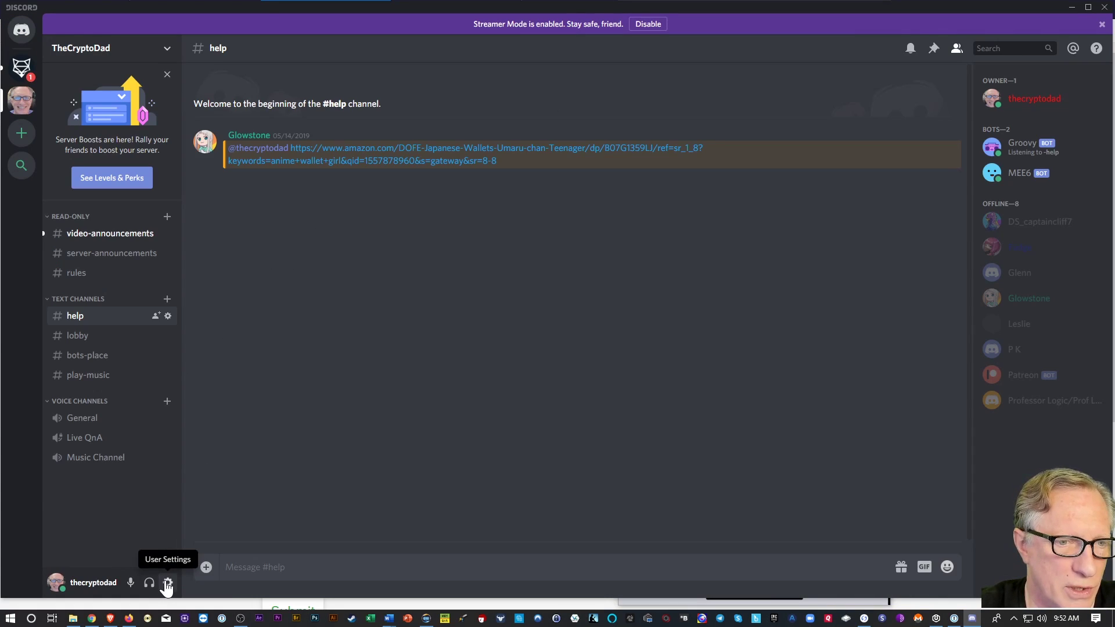
# Step: Switch off Enable Streamer Mode on the Streamer Mode page of User Settings
pyautogui.click(166, 583)
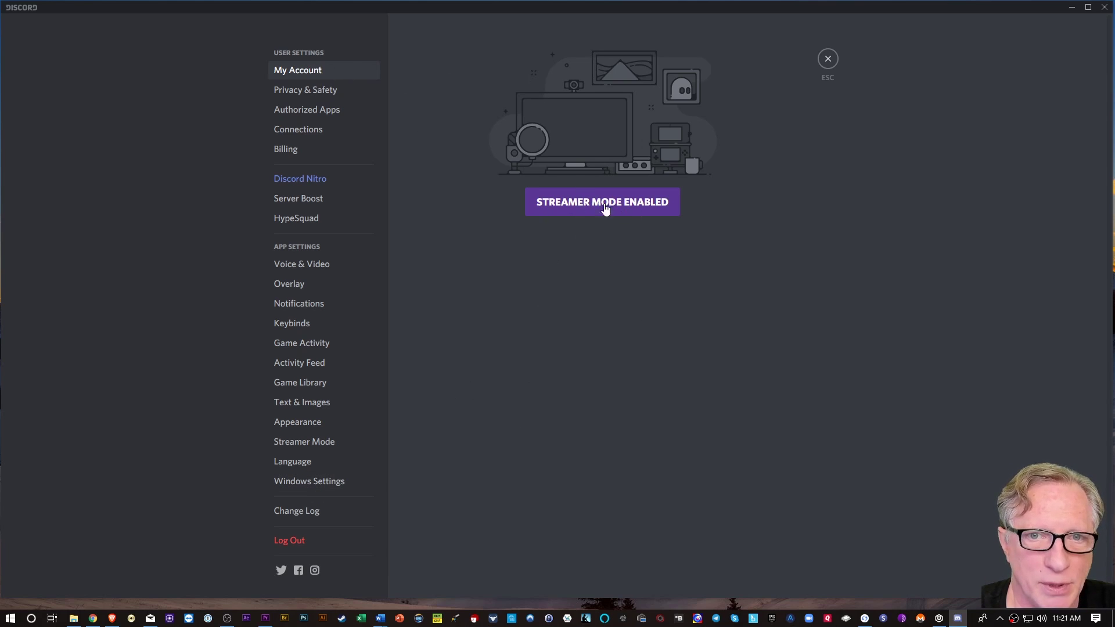
pyautogui.click(313, 442)
pyautogui.click(782, 190)
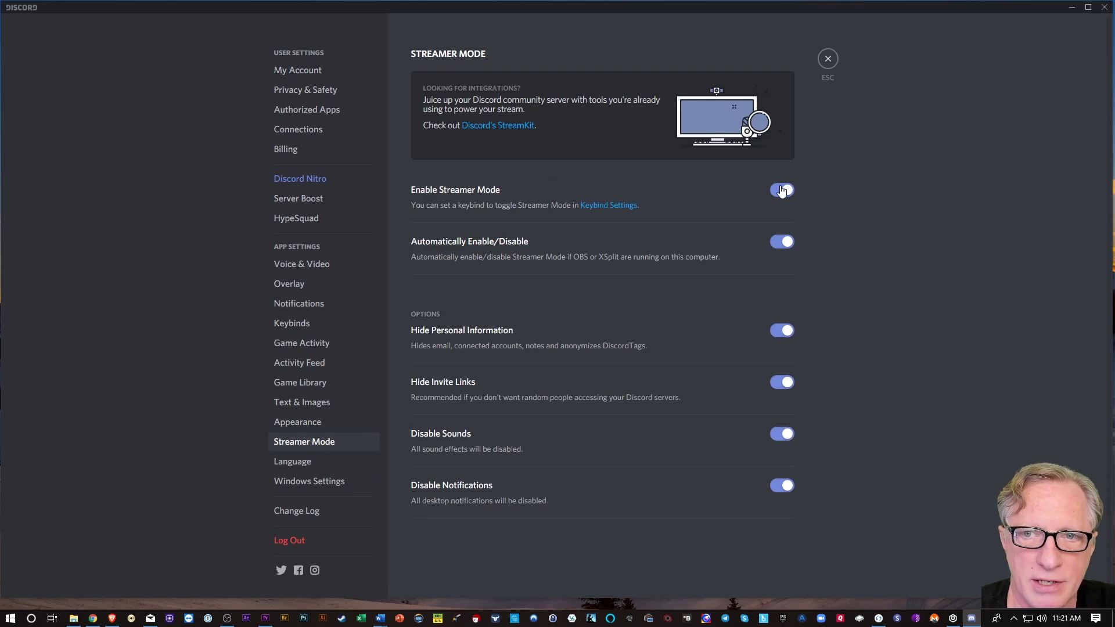
# Step: On My Account, start removing two-factor authentication, then cancel it
pyautogui.click(298, 71)
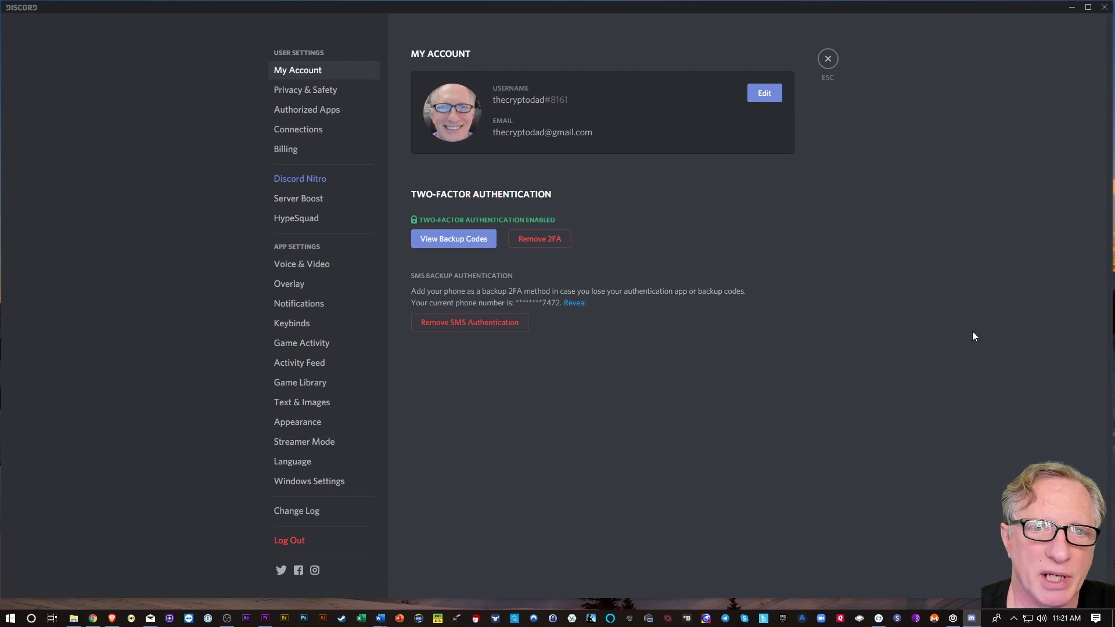
pyautogui.click(550, 245)
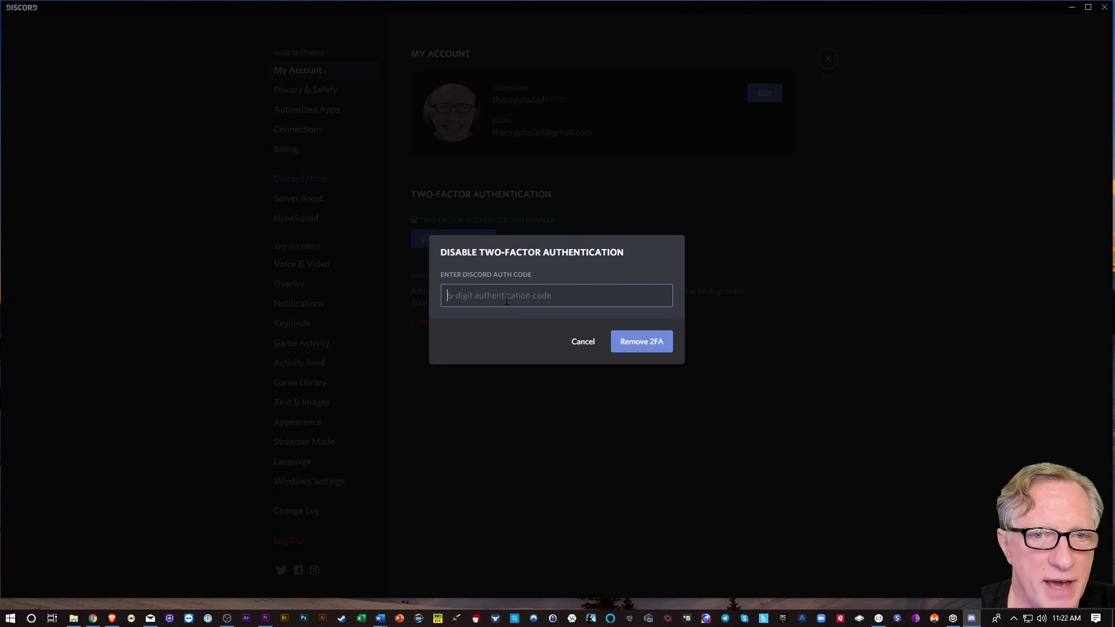
pyautogui.click(584, 343)
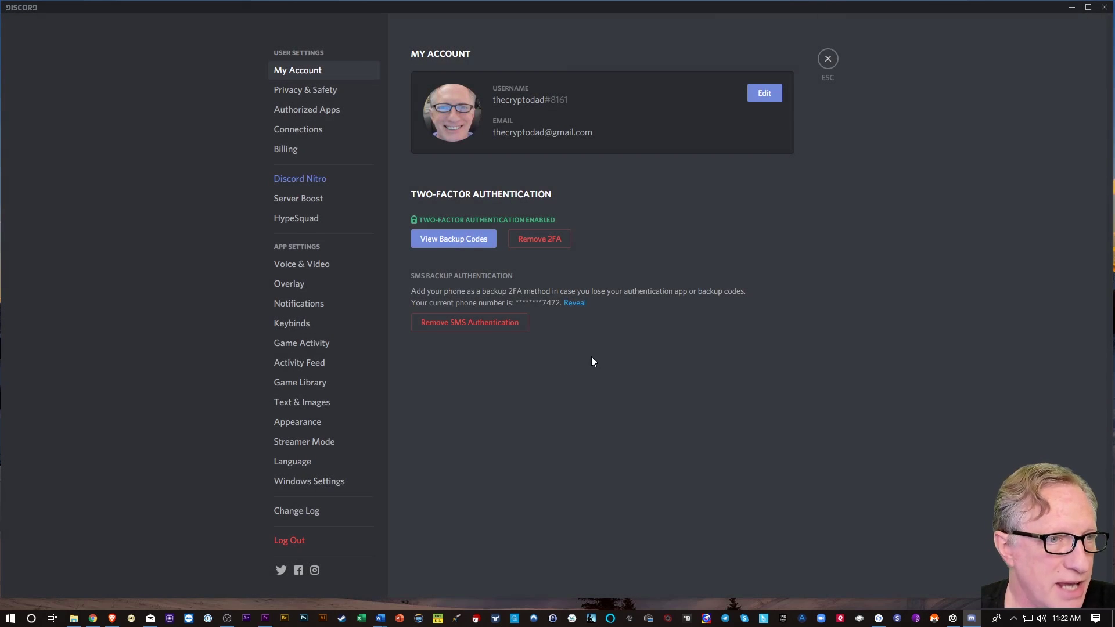
# Step: View the backup codes after confirming the account password, and select the first code
pyautogui.click(446, 243)
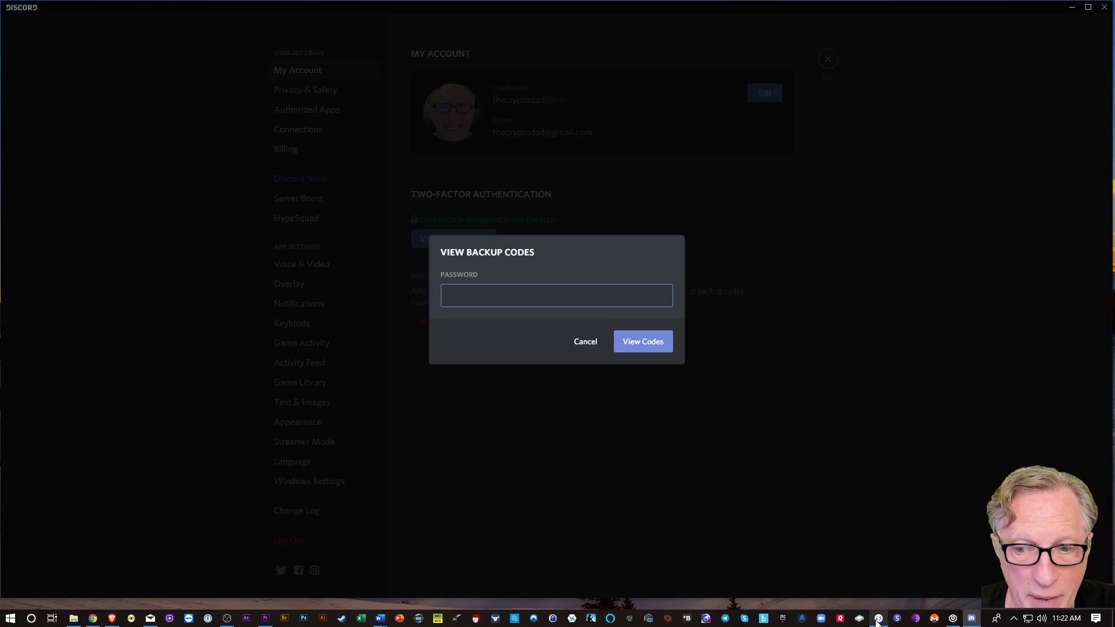
pyautogui.hotkey('ctrl', 'v')
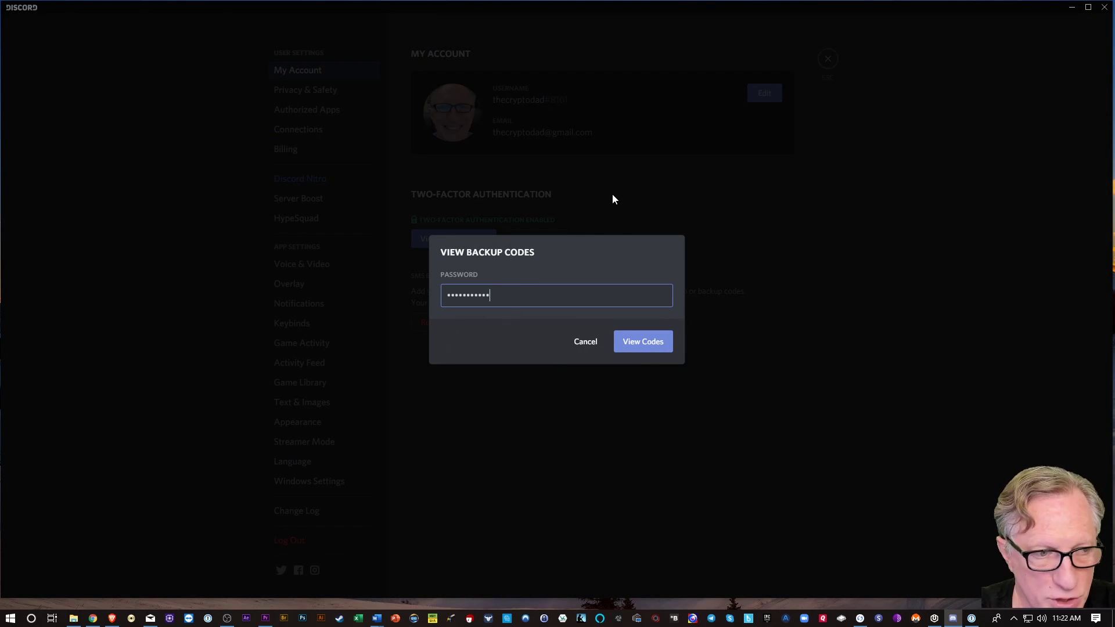
pyautogui.click(642, 343)
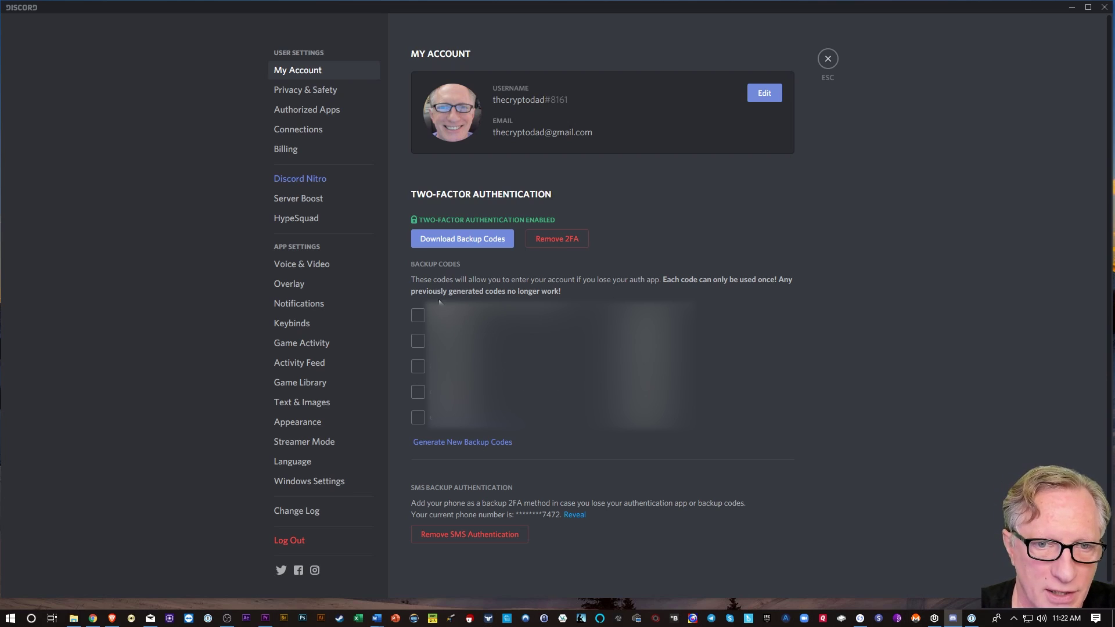
pyautogui.doubleClick(455, 316)
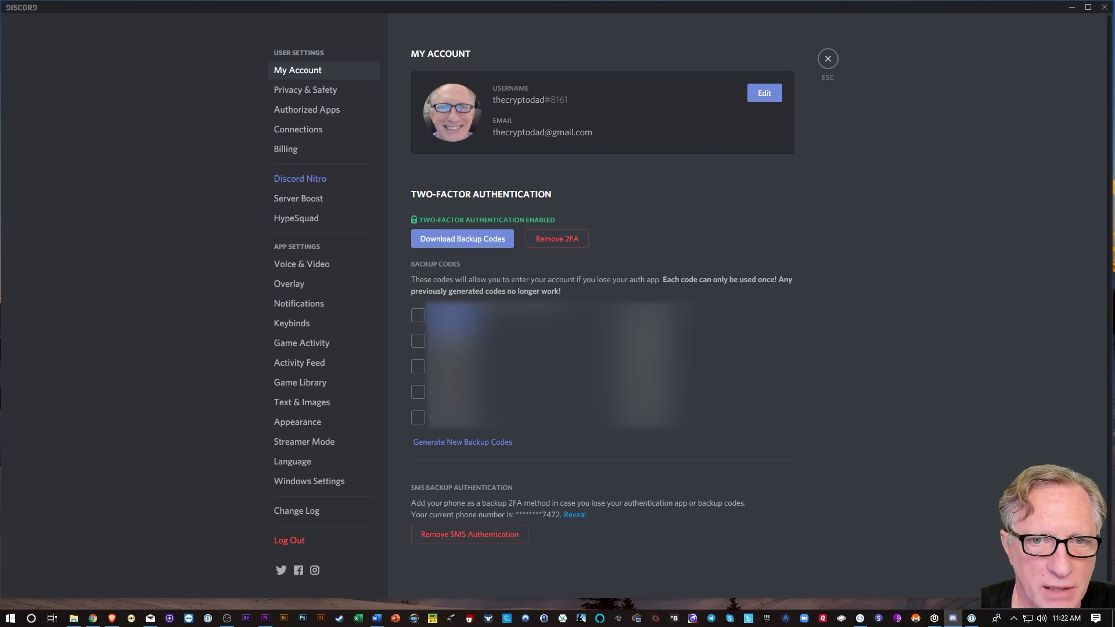
# Step: Remove Discord's two-factor authentication by pasting a backup code into the code field and confirming
pyautogui.click(561, 244)
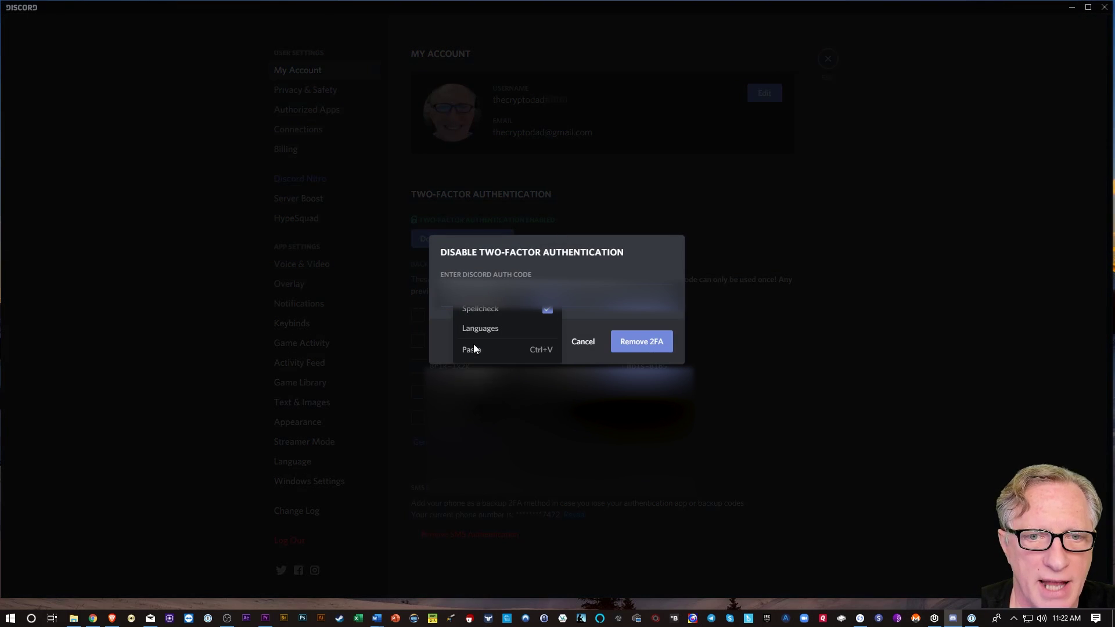
pyautogui.click(454, 298)
pyautogui.click(467, 350)
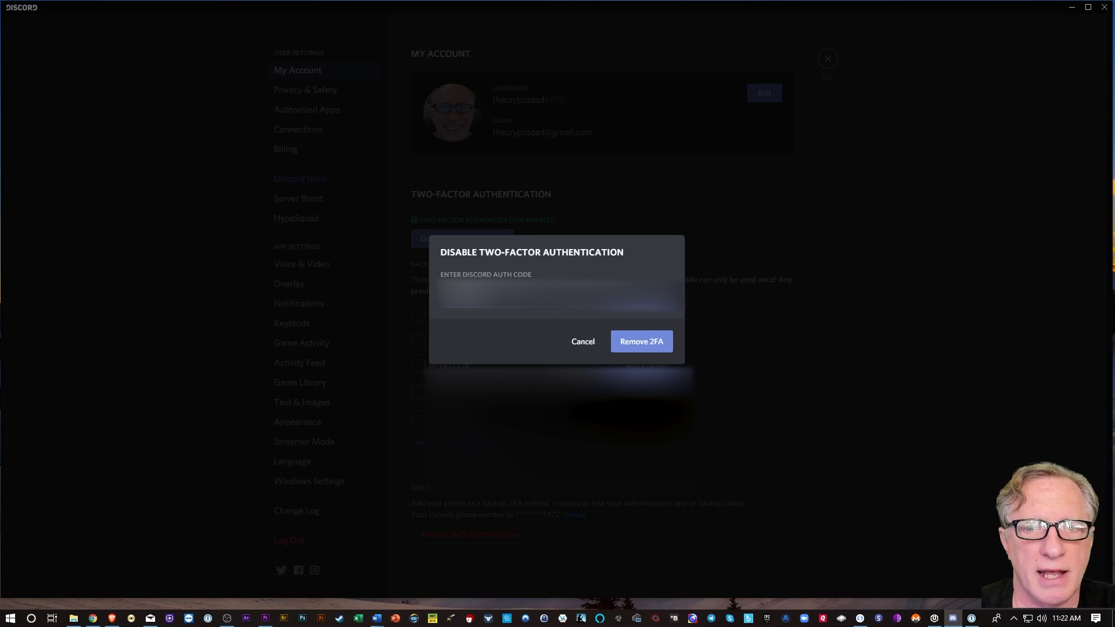
pyautogui.click(641, 341)
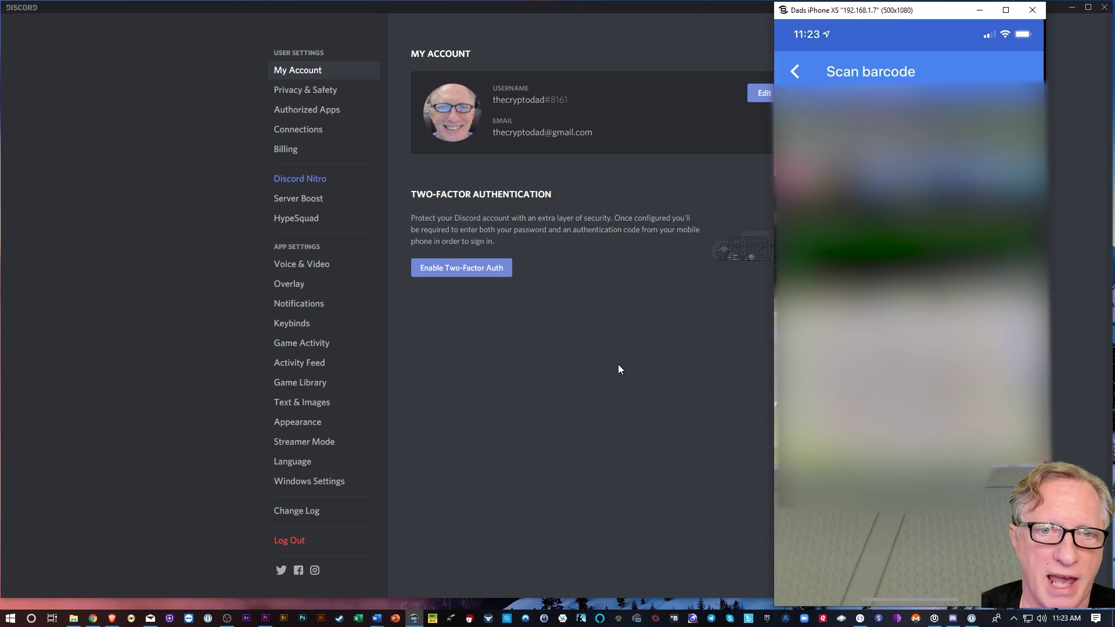
# Step: Re-enable Discord 2FA by scanning the QR code on the phone and activating with its six-digit code
pyautogui.click(450, 272)
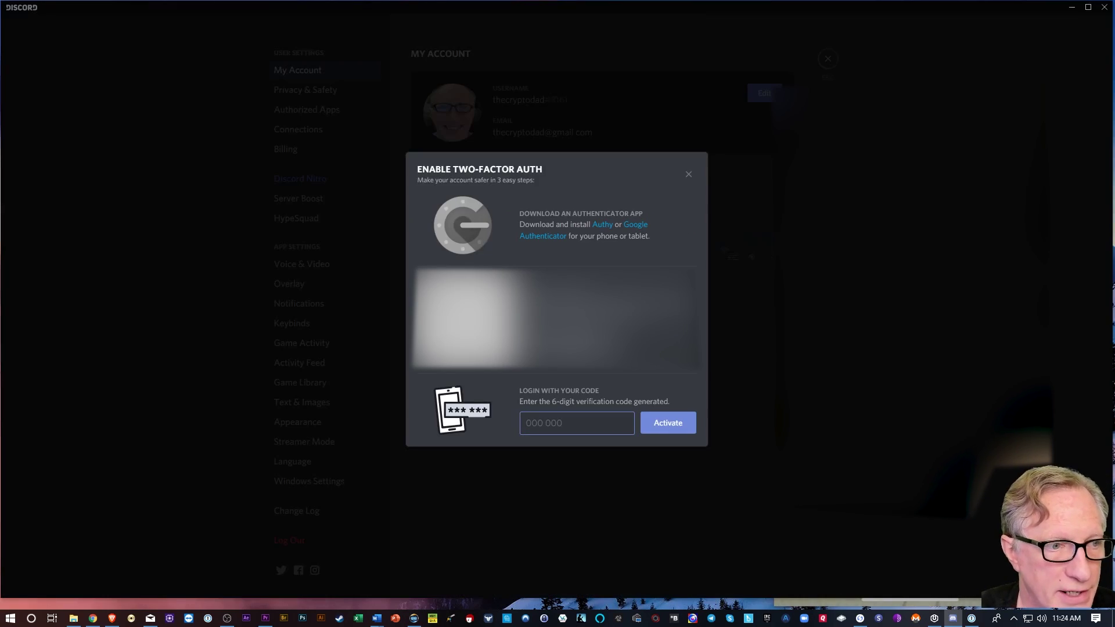
pyautogui.click(414, 618)
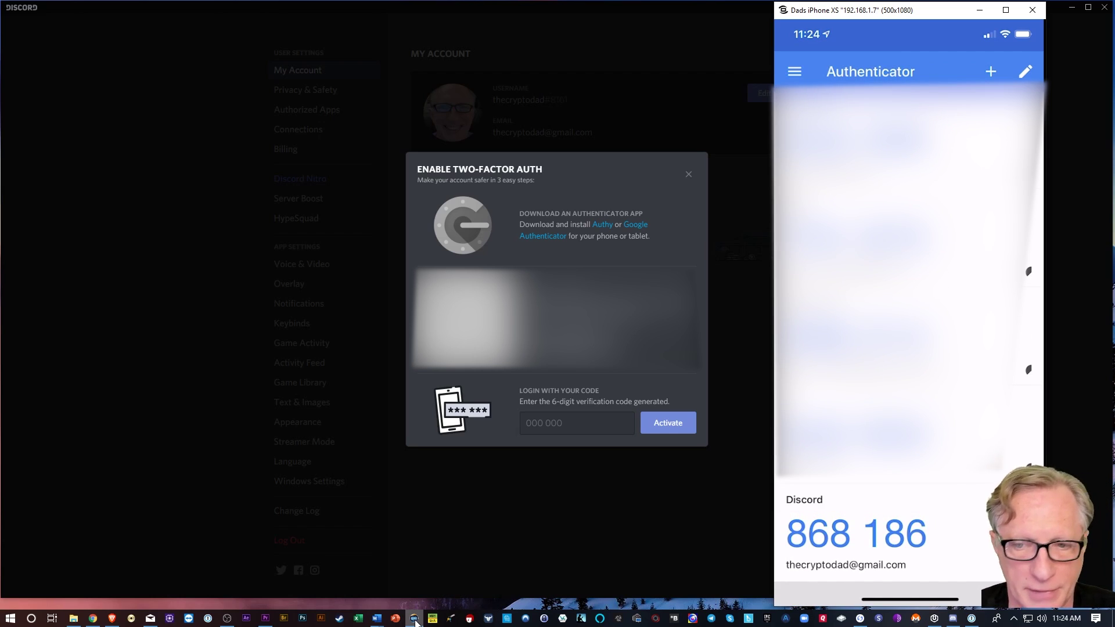
pyautogui.click(540, 427)
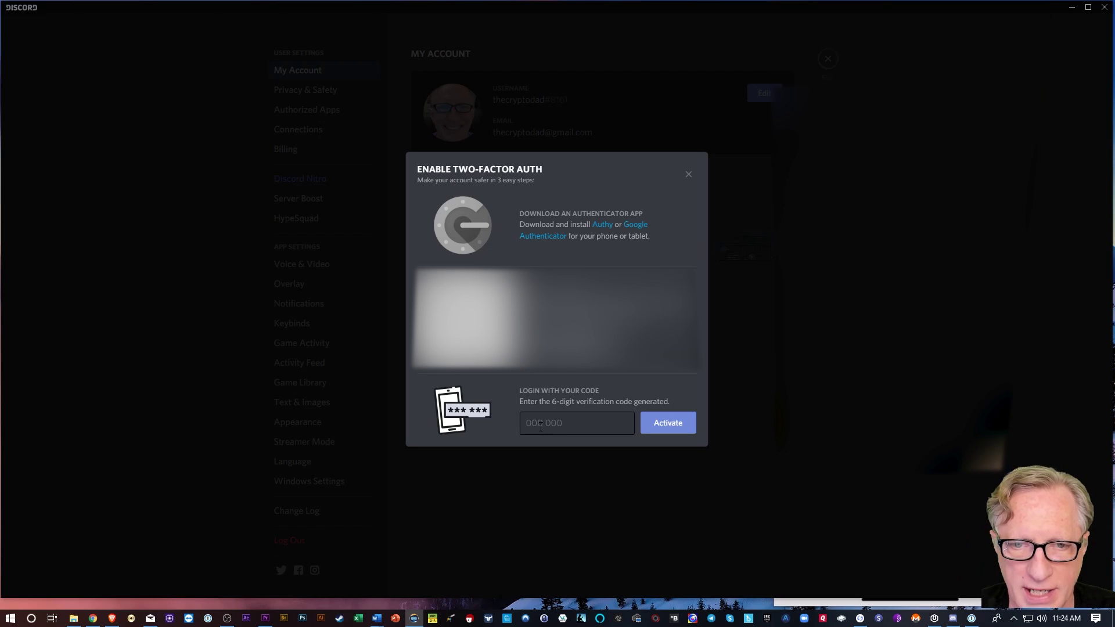
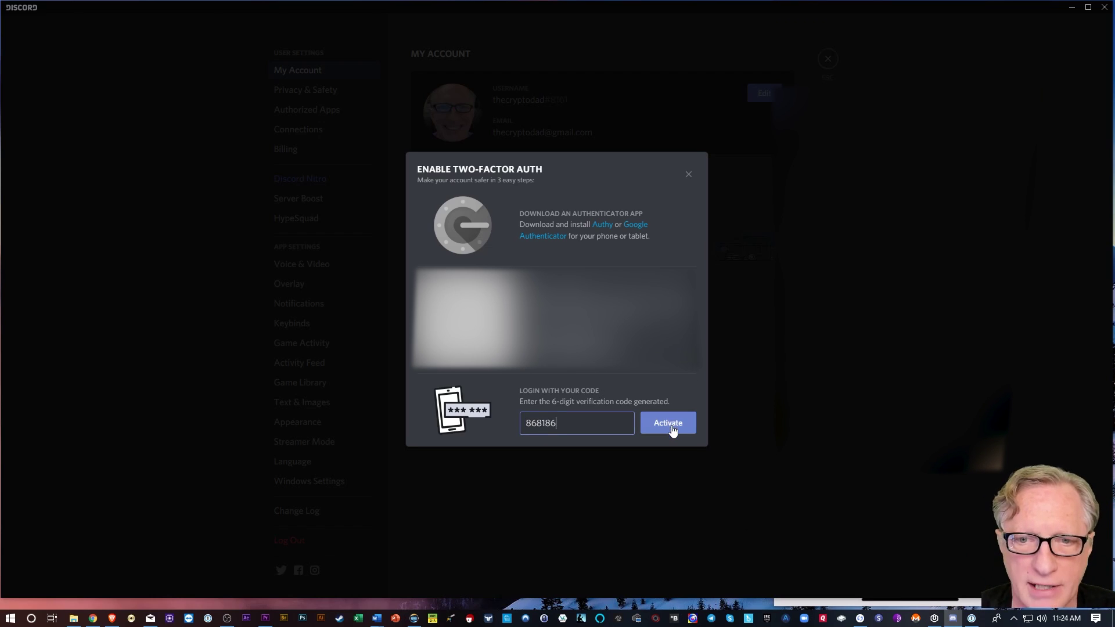
pyautogui.click(671, 430)
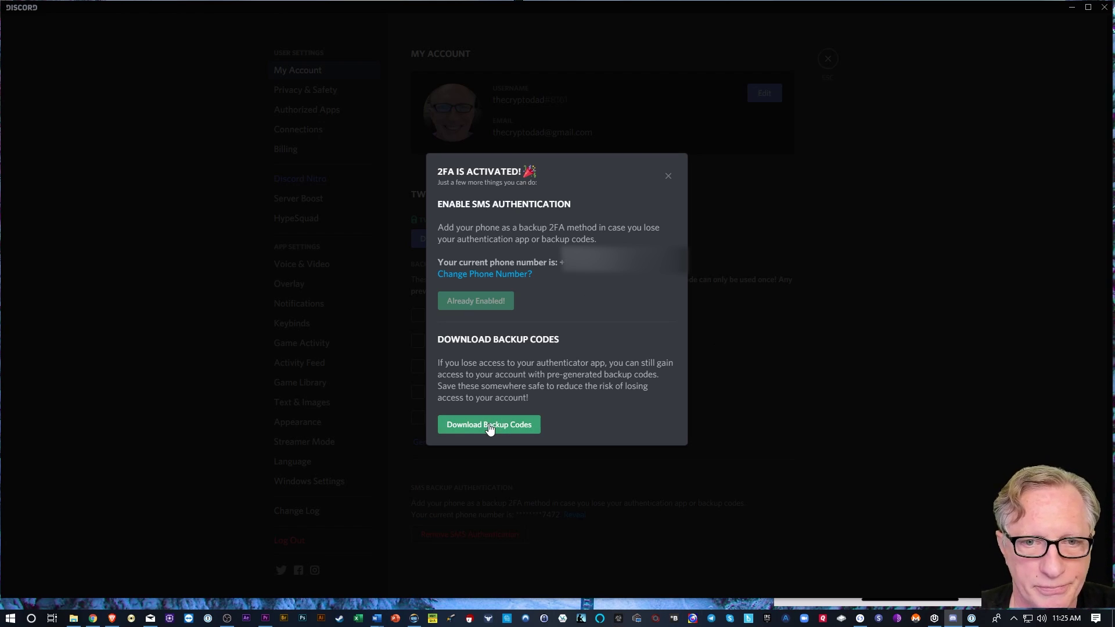
# Step: Download the new backup codes as discord_backup_codes.txt
pyautogui.click(490, 425)
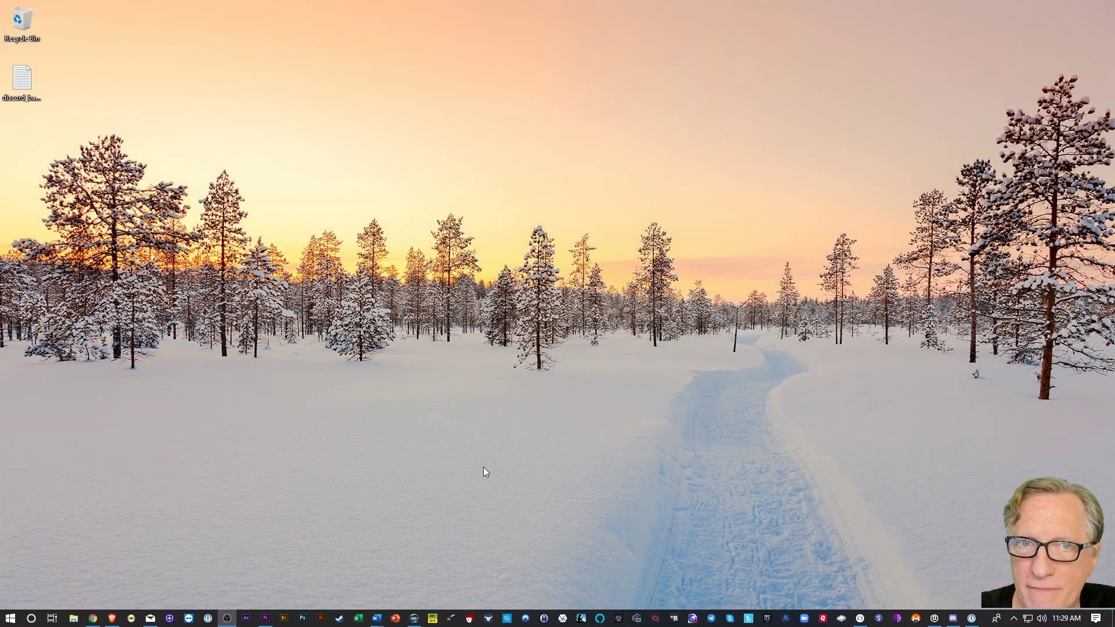
# Step: Open File Explorer and start searching the C: drive for 'dicord'
pyautogui.press('super+e')
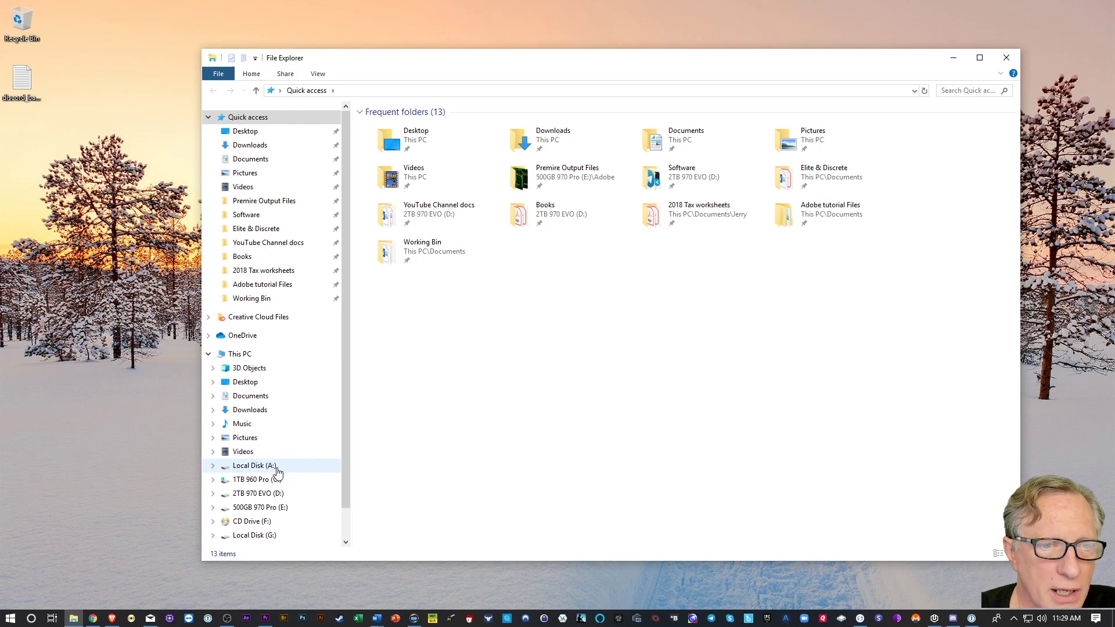
pyautogui.click(270, 480)
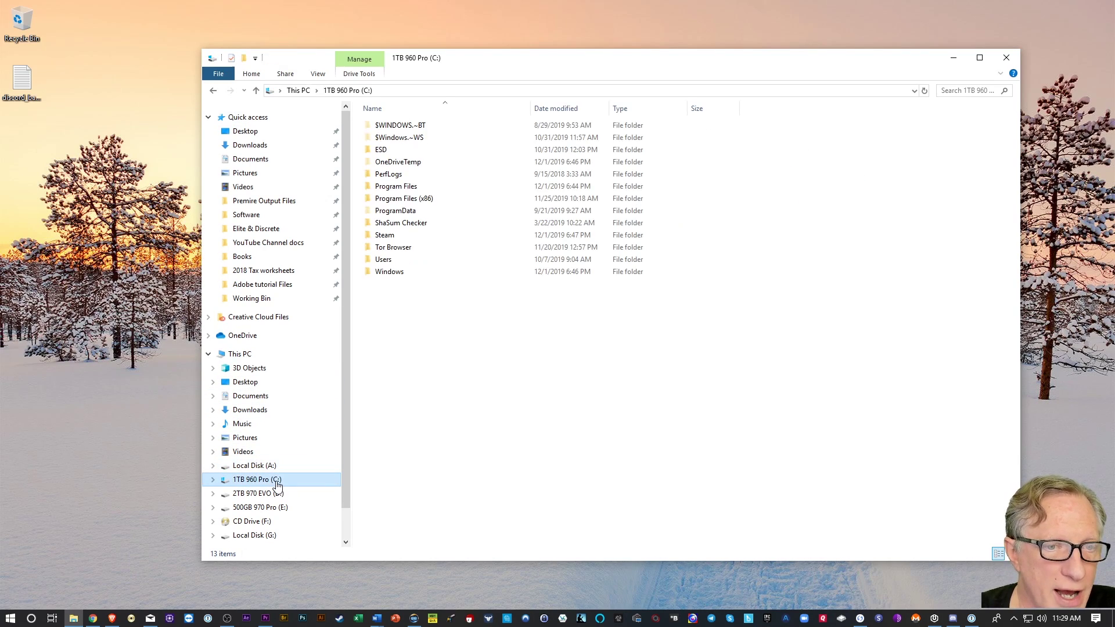
pyautogui.click(981, 91)
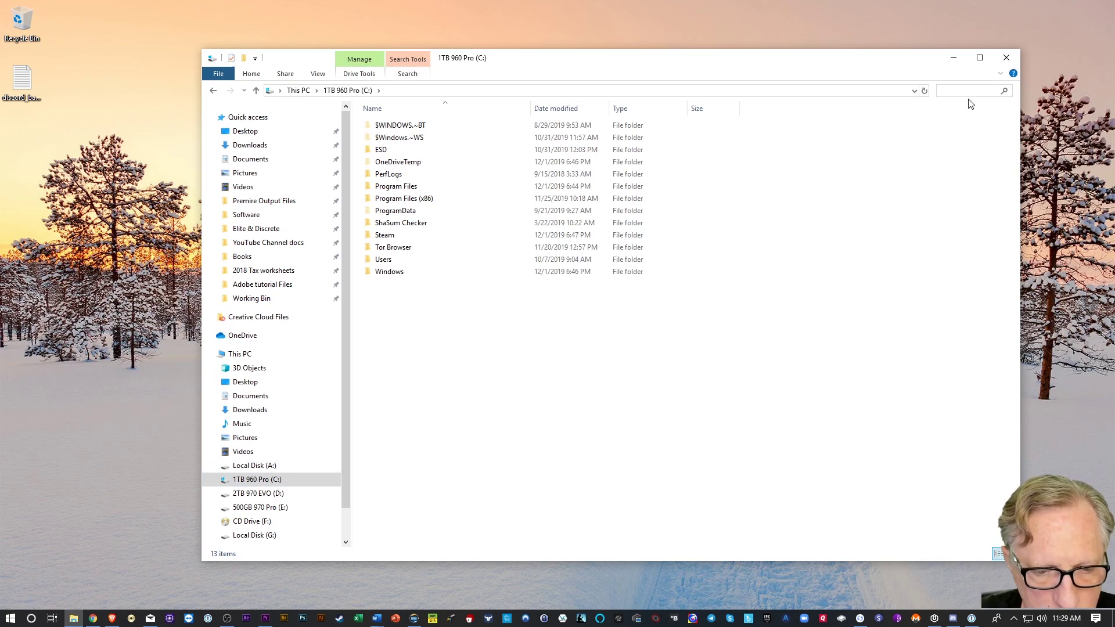
pyautogui.write('dicord')
# Step: Copy the desktop backup file's name and search Local Disk (A:) for discord_backup_codes
pyautogui.click(20, 87)
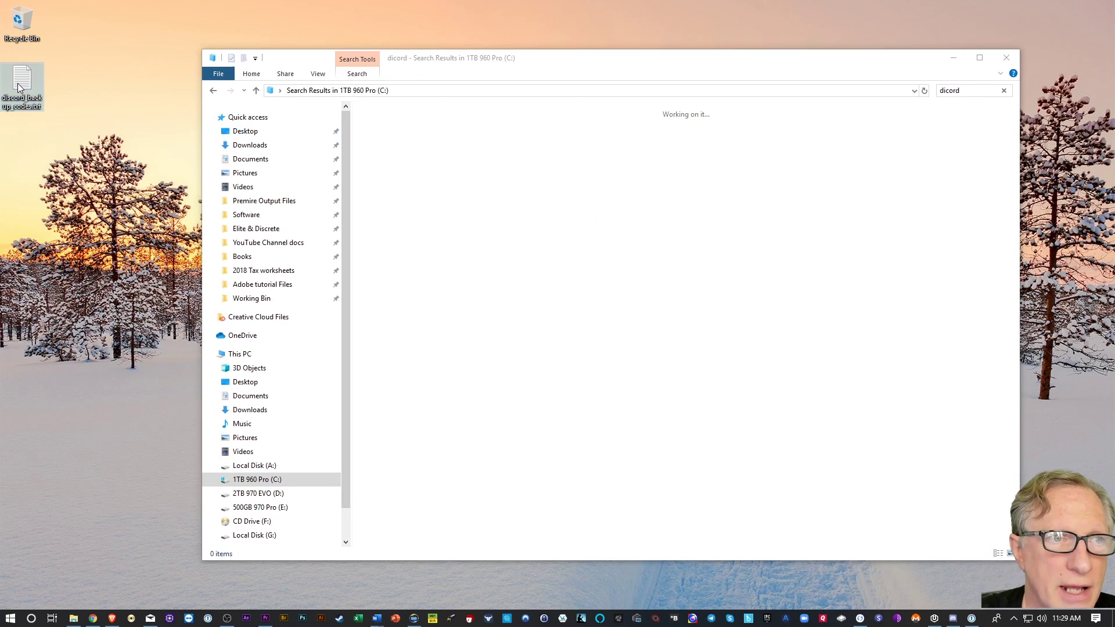
pyautogui.click(19, 106)
pyautogui.hotkey('ctrl', 'c')
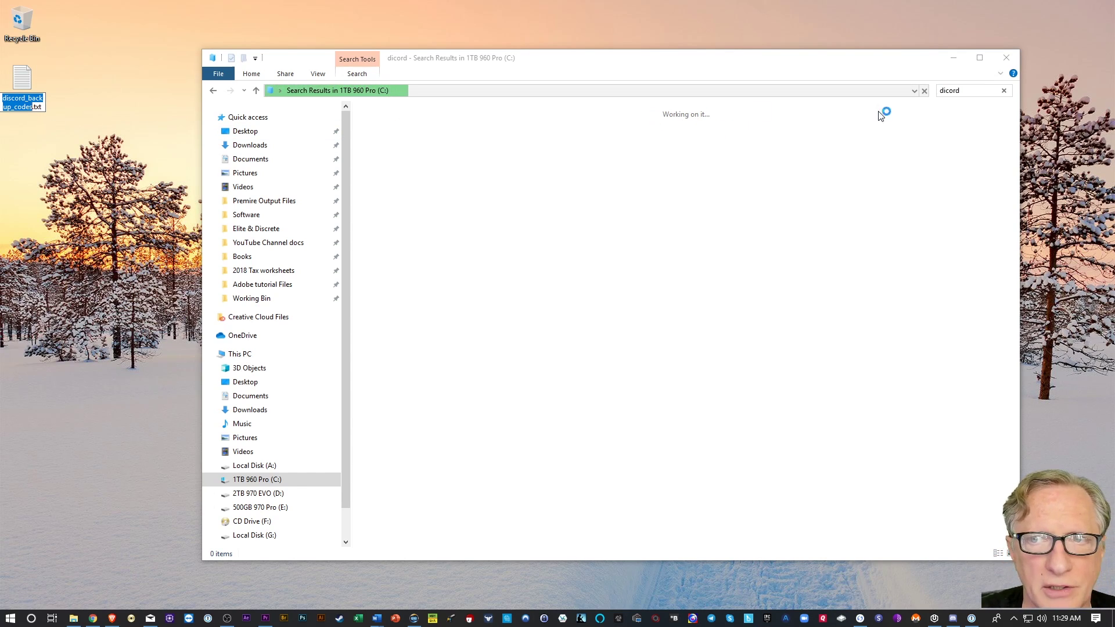
pyautogui.click(971, 92)
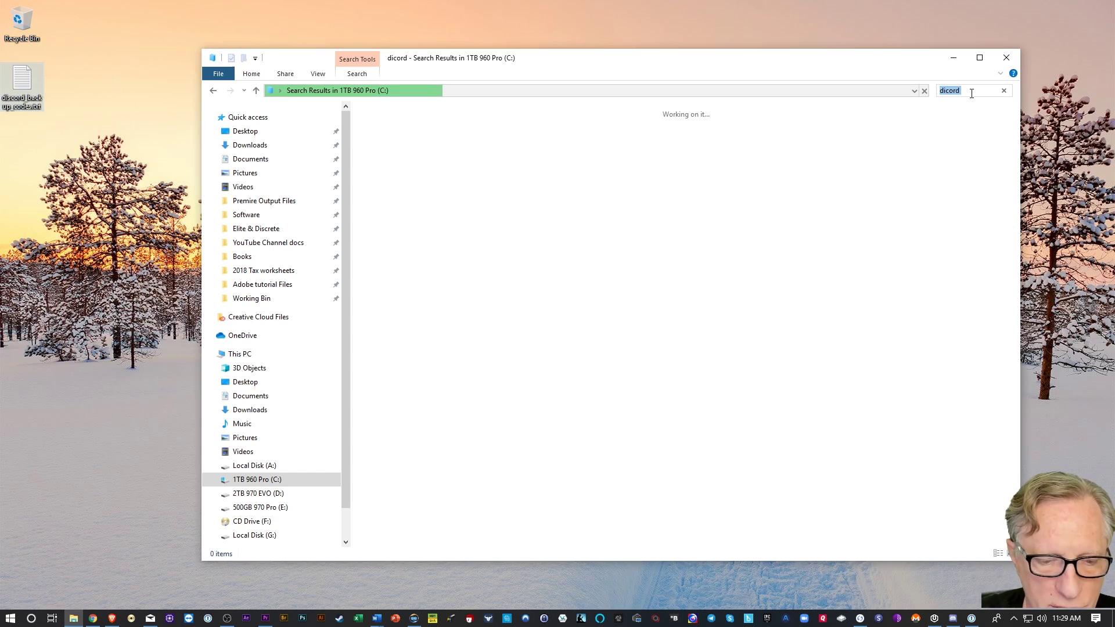
pyautogui.hotkey('ctrl', 'v')
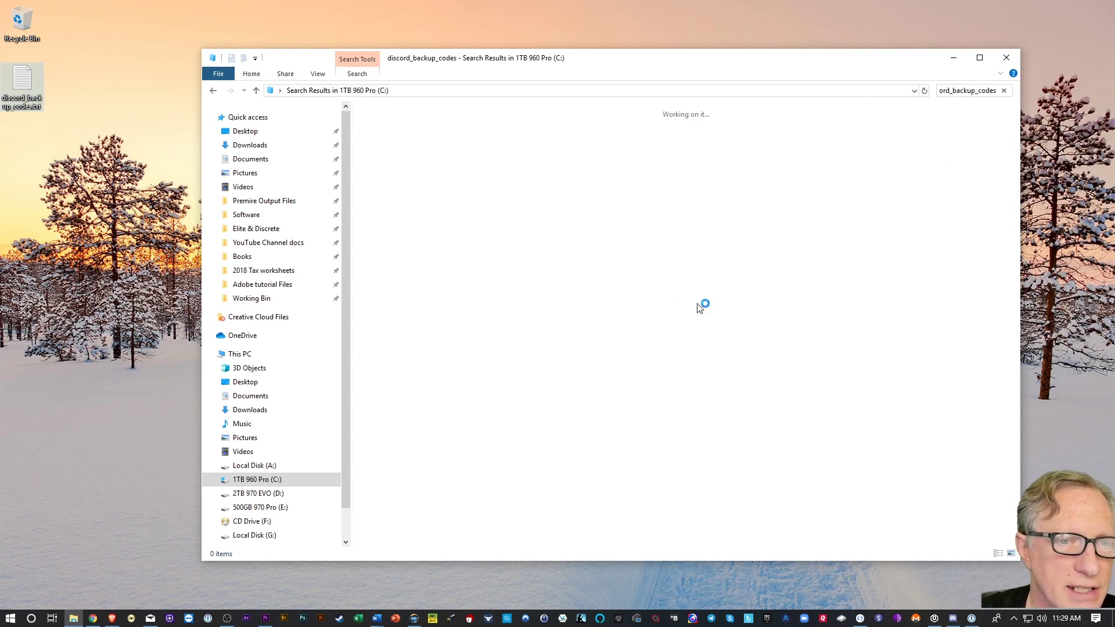
pyautogui.click(258, 466)
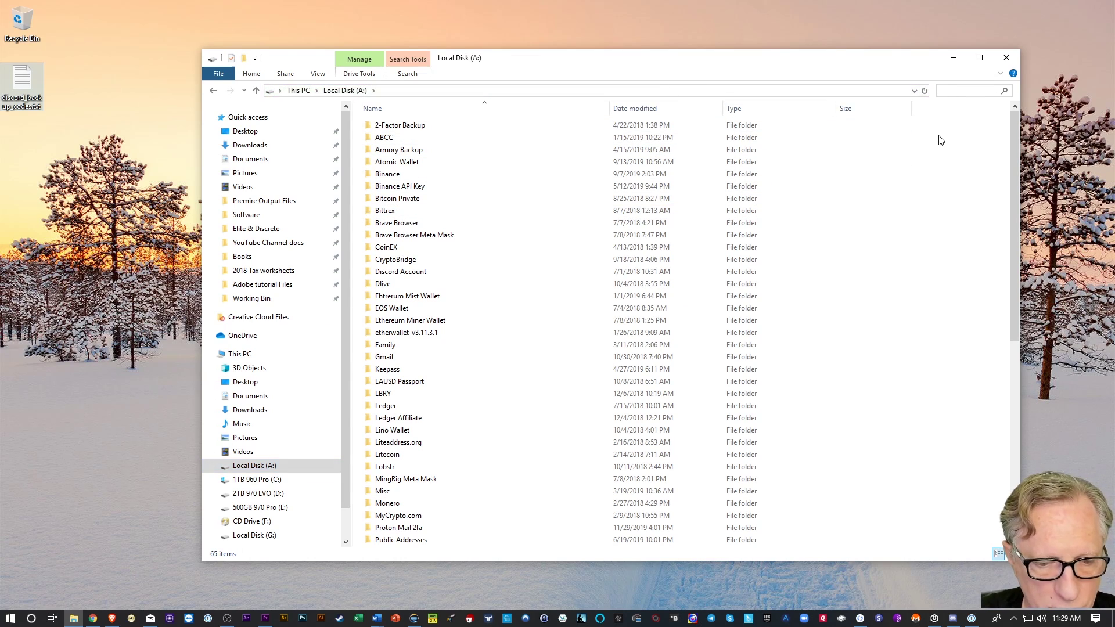
pyautogui.hotkey('ctrl', 'v')
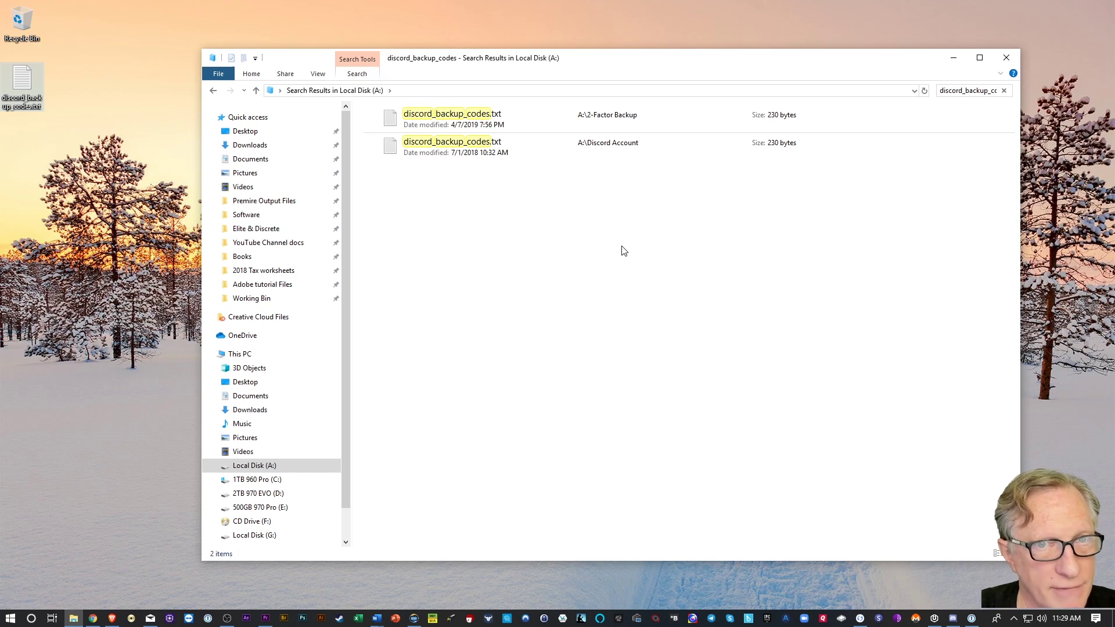
pyautogui.doubleClick(429, 121)
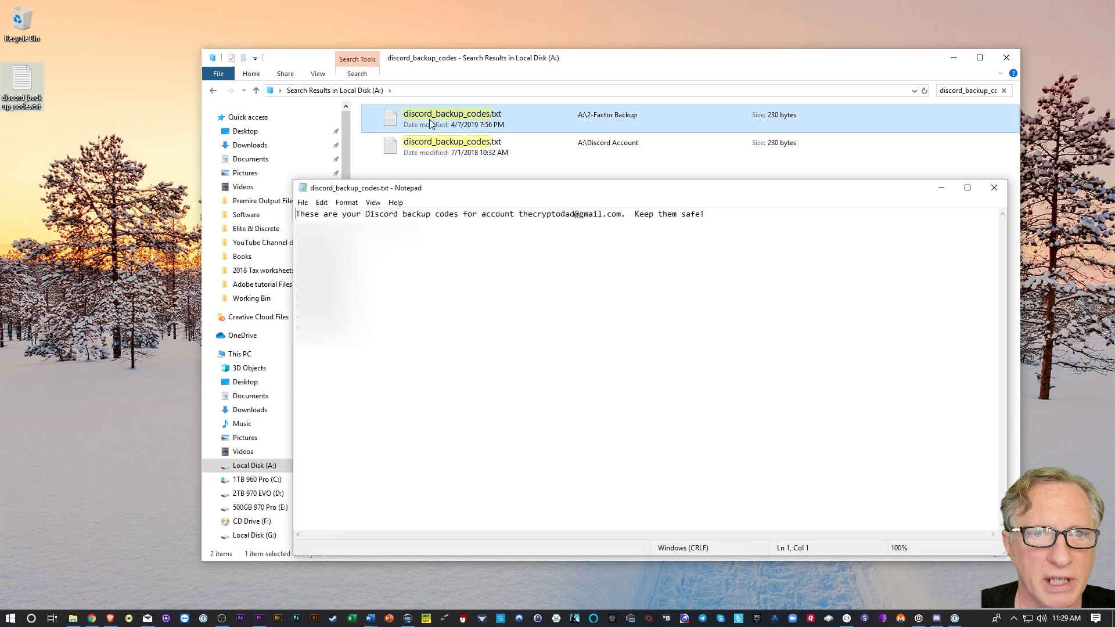
pyautogui.moveTo(310, 234); pyautogui.dragTo(351, 234)
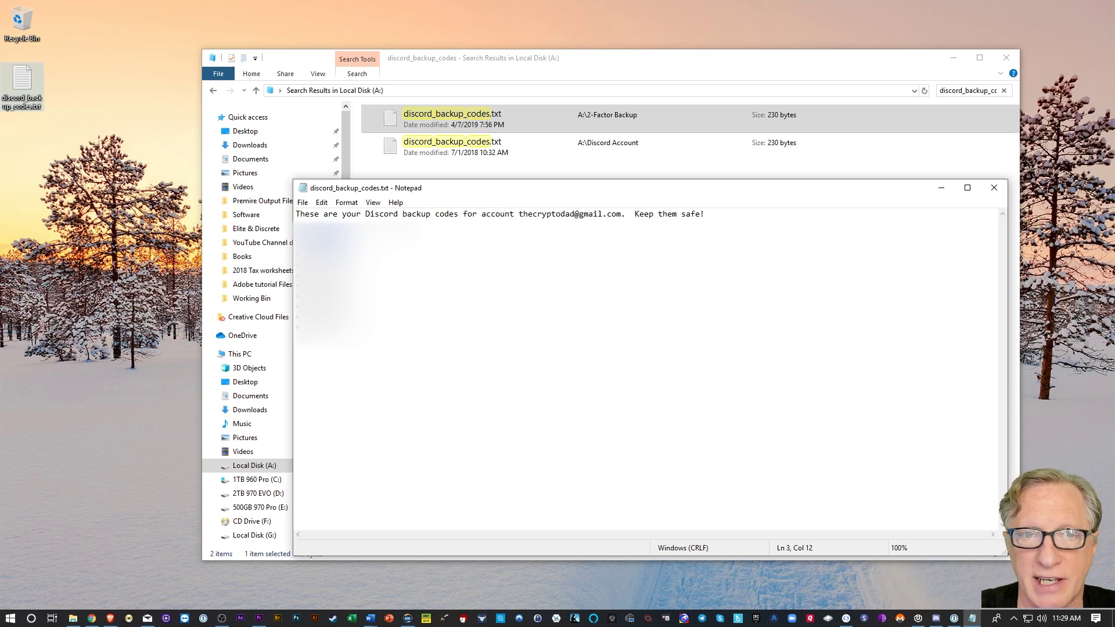
pyautogui.click(329, 235)
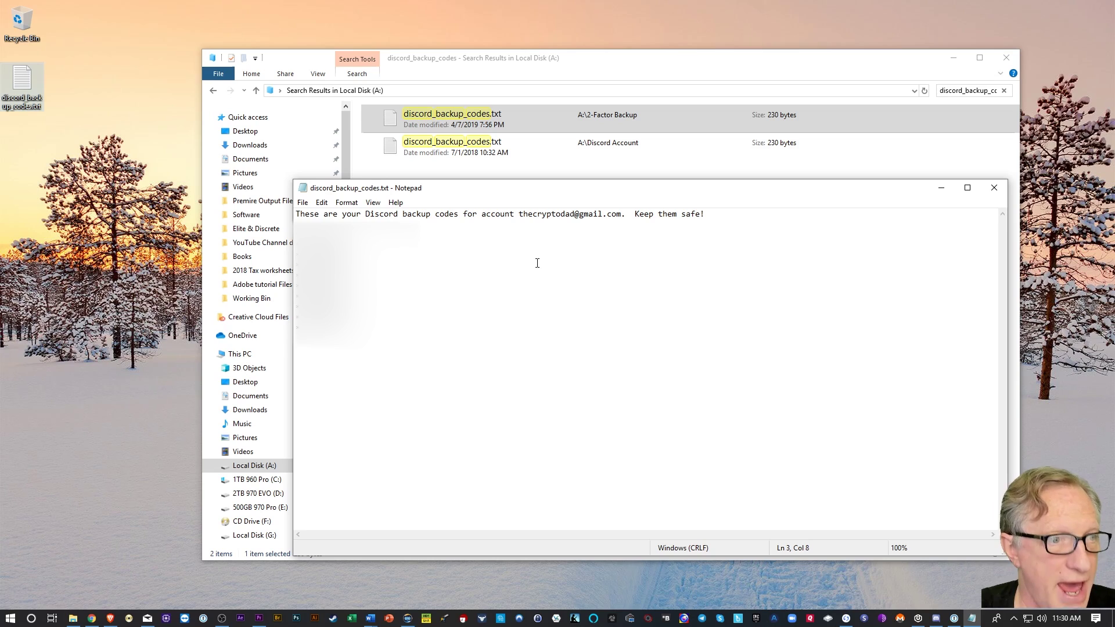